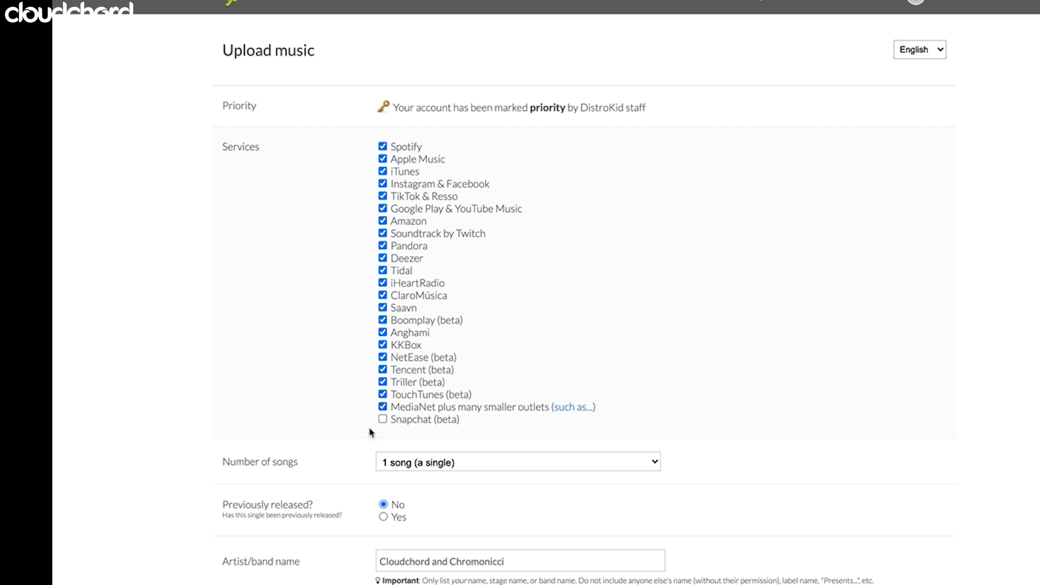
# - Add Snapchat (beta) to the release's services and declare ownership of 100% of the publishing
pyautogui.click(383, 420)
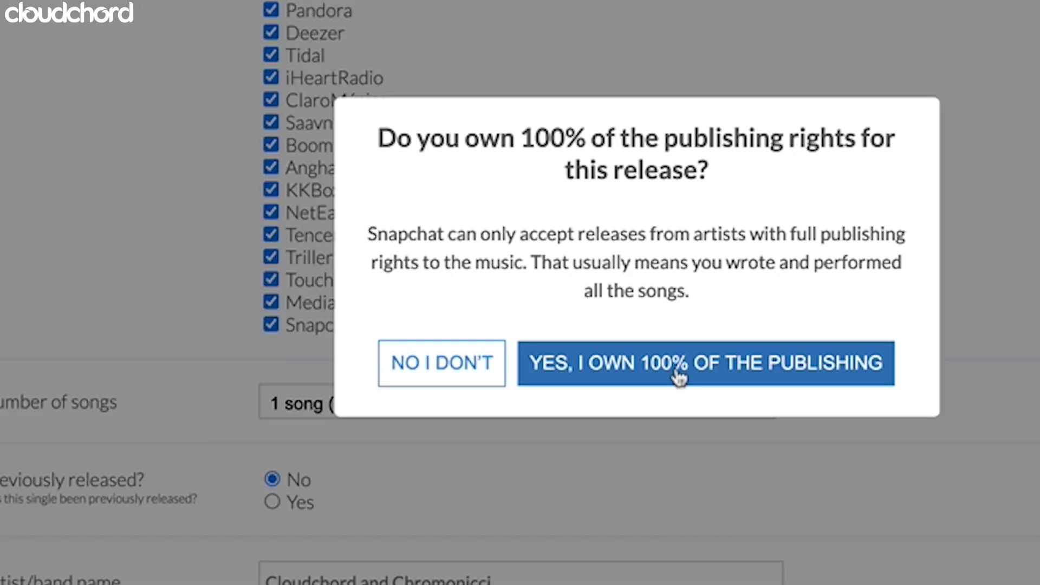
pyautogui.click(678, 375)
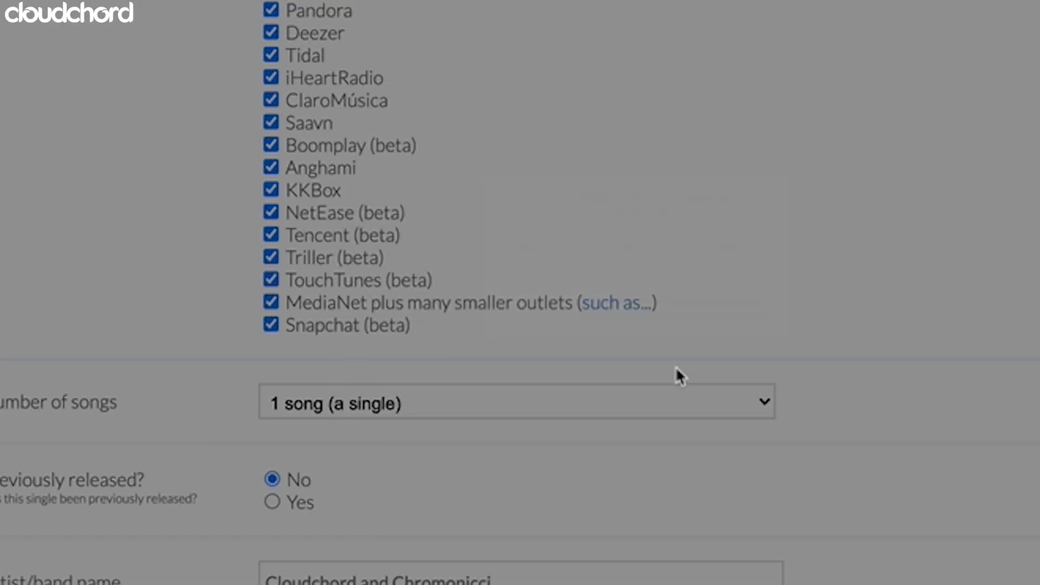
# - Upload the "zen saturday" artwork as the release's album cover
pyautogui.scroll(-10, 964, 420)
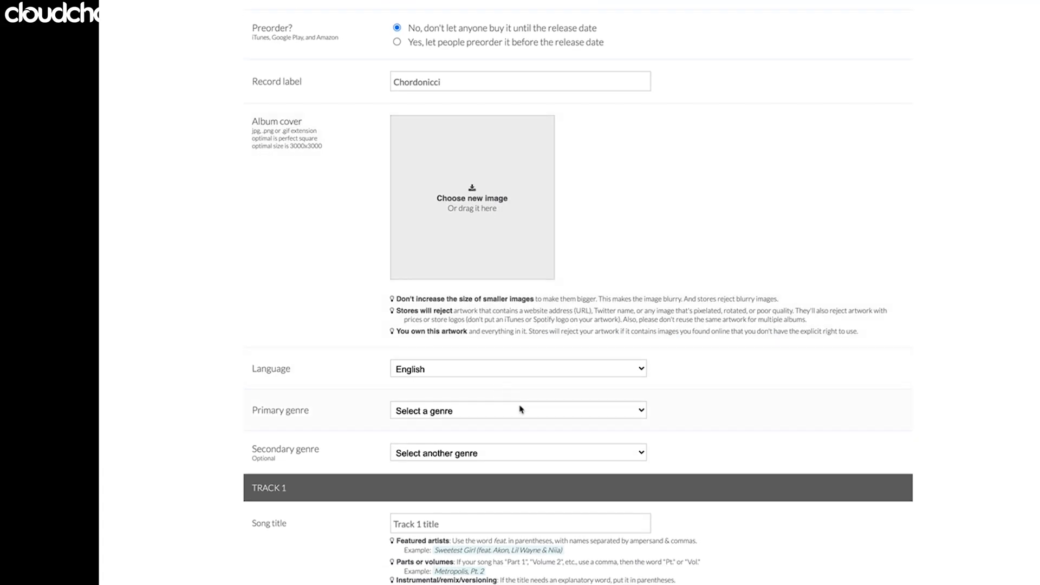
pyautogui.click(520, 410)
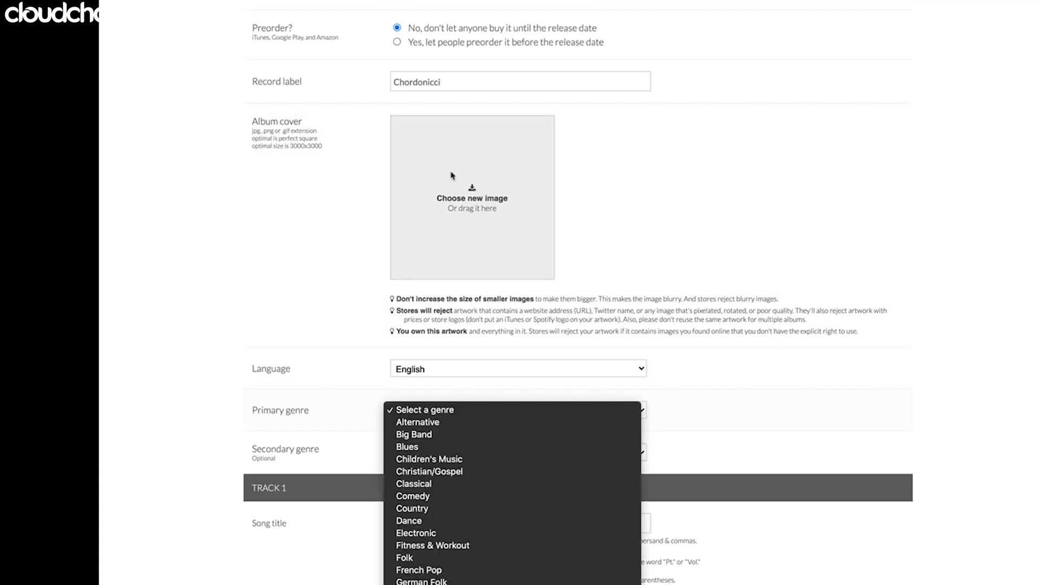
pyautogui.click(452, 198)
pyautogui.click(449, 198)
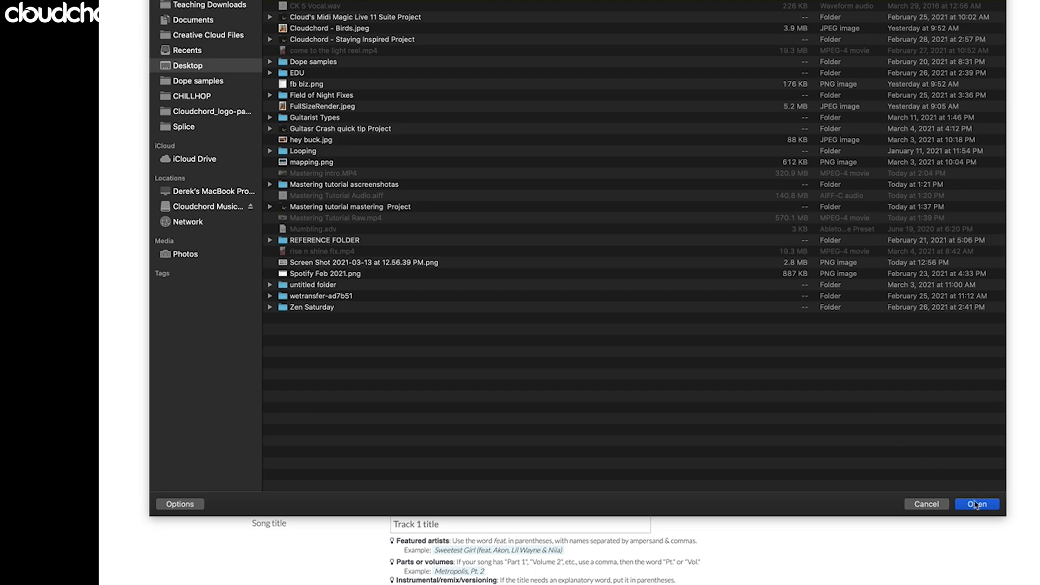
pyautogui.click(975, 504)
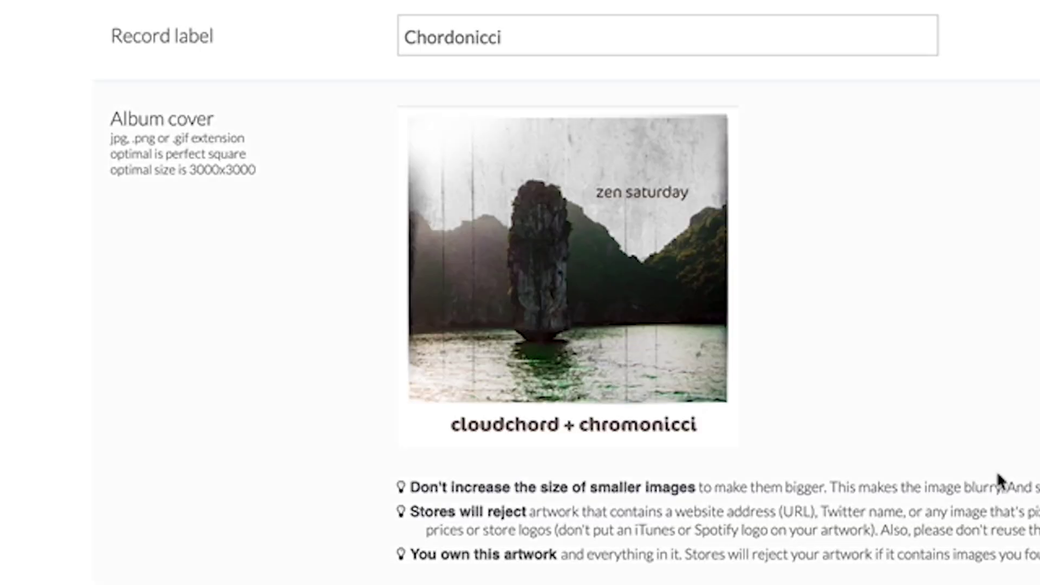
pyautogui.scroll(-2, 934, 548)
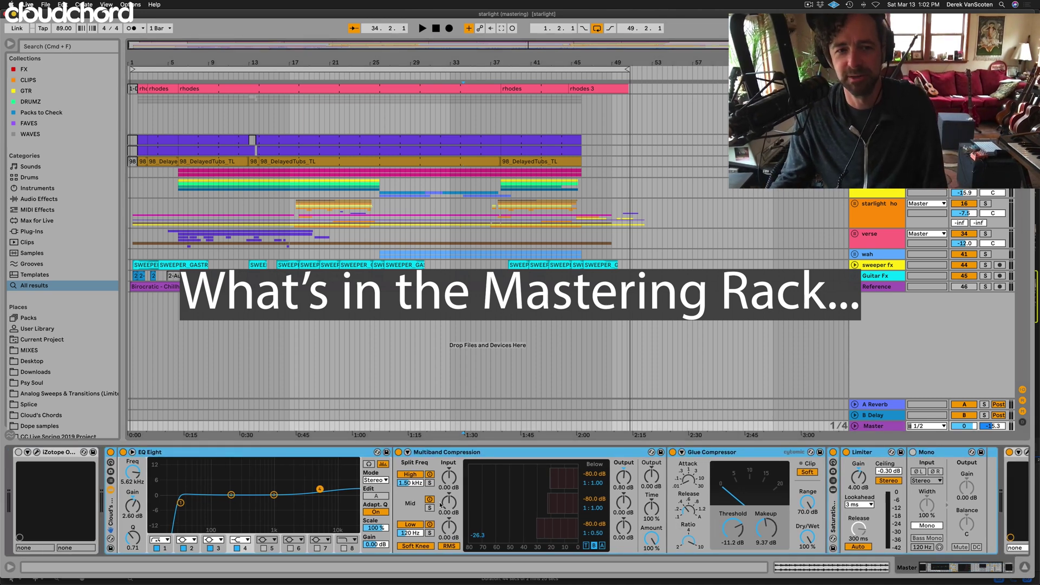
# - Reveal the macro controls of the Cloud's Mastering rack on the master track and hide them again
pyautogui.click(58, 453)
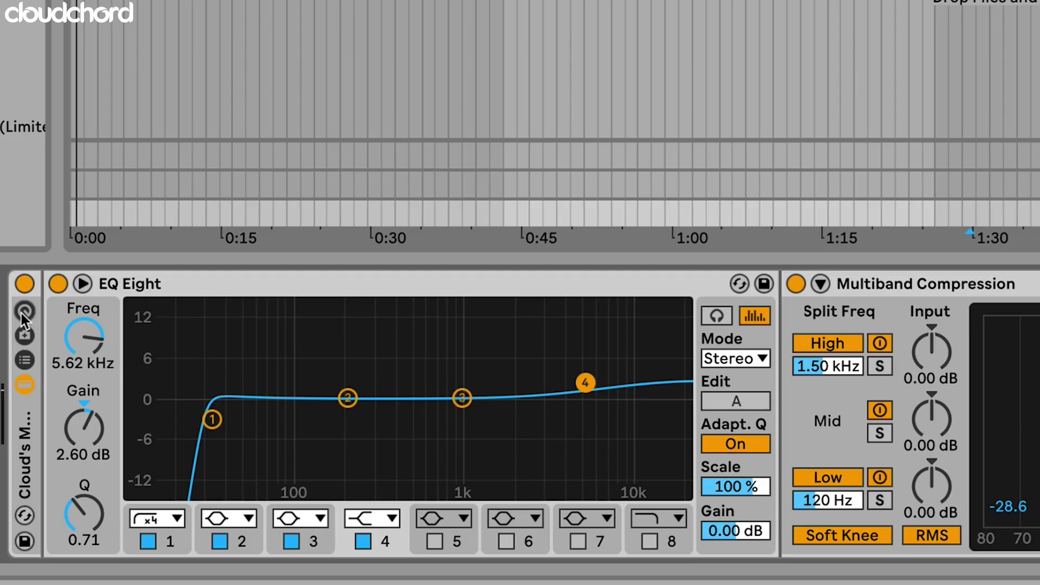
pyautogui.click(110, 464)
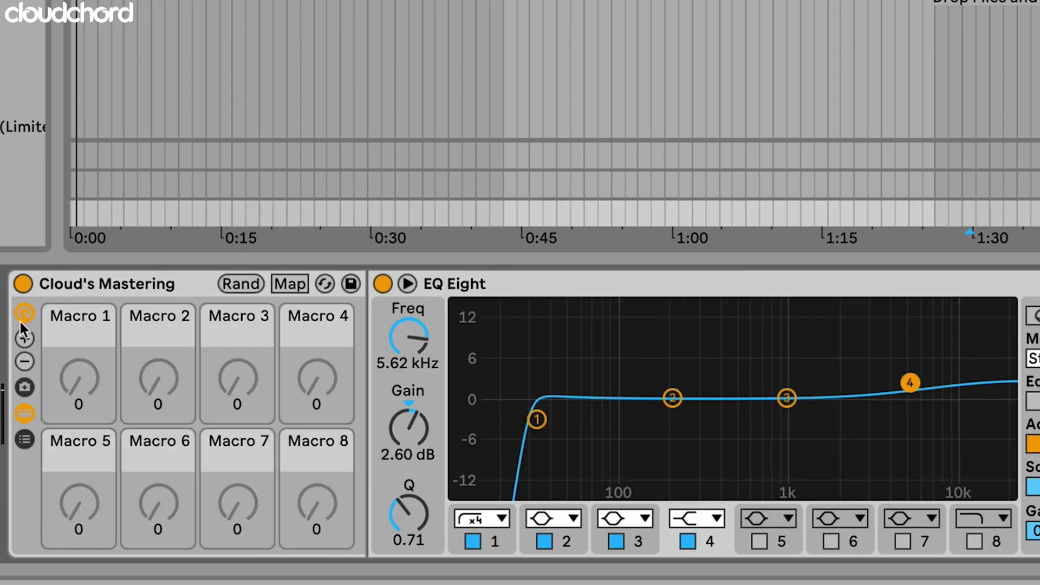
pyautogui.click(22, 315)
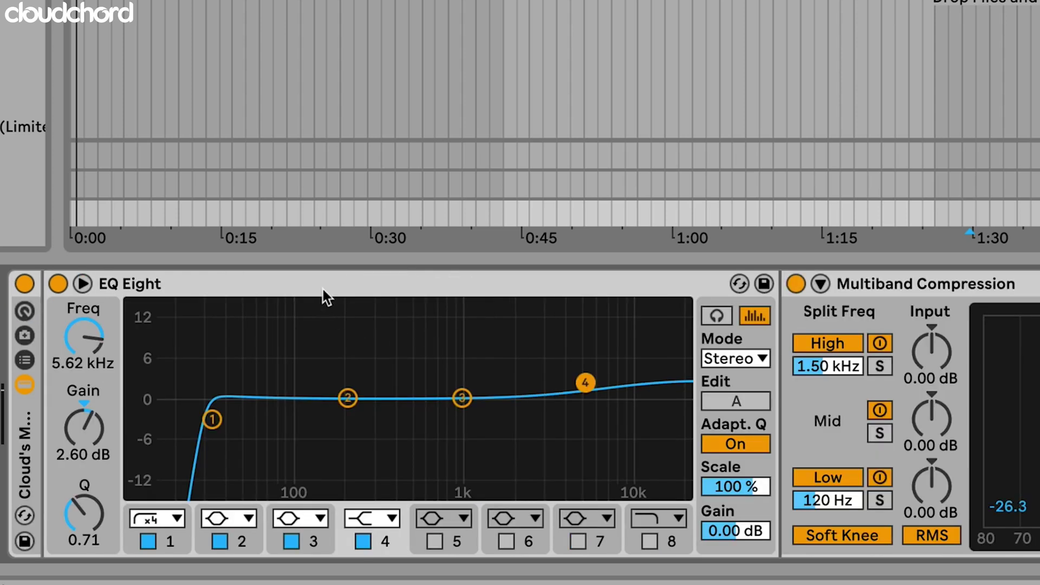
# - Show the chain list of the Saturation Splitter rack and inspect the devices in its Low chain
pyautogui.hscroll(5, 860, 297)
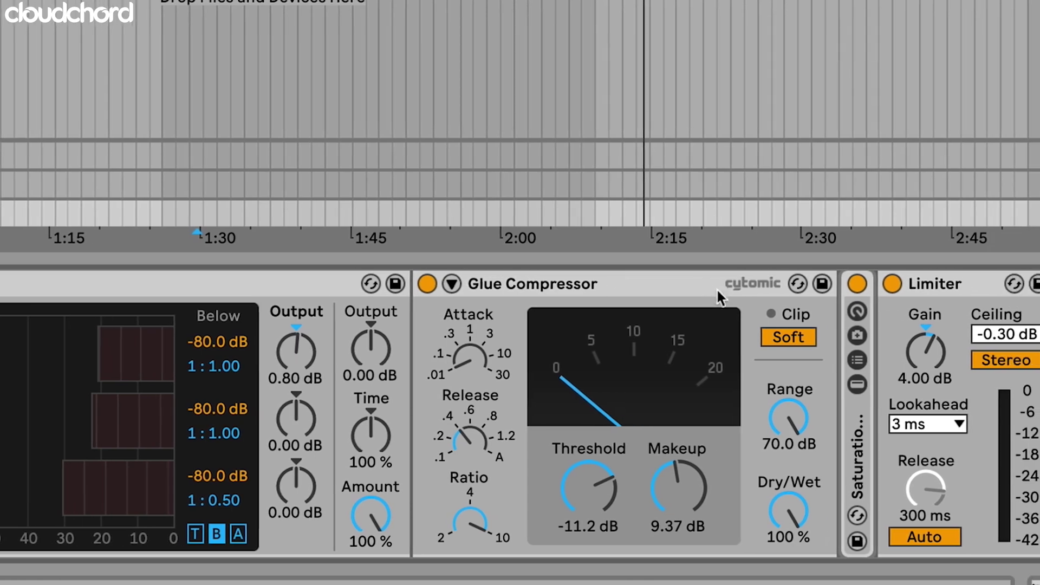
pyautogui.hscroll(5, 797, 342)
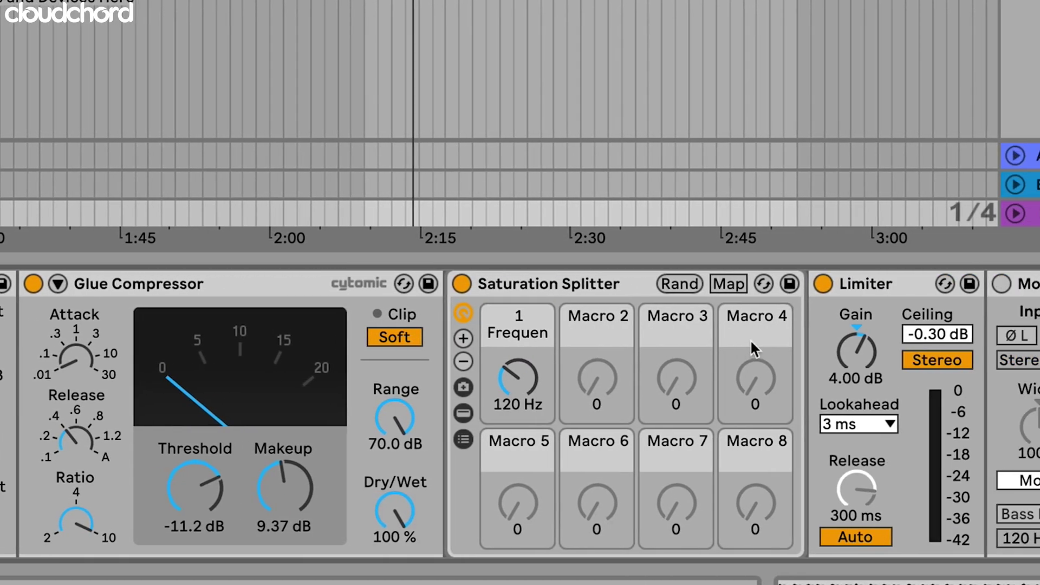
pyautogui.click(526, 284)
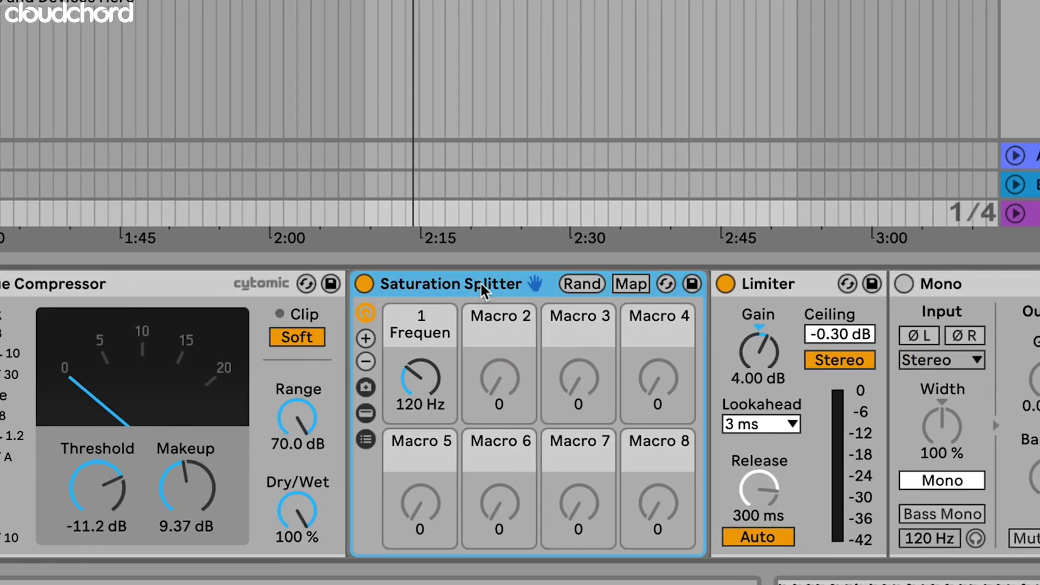
pyautogui.click(366, 413)
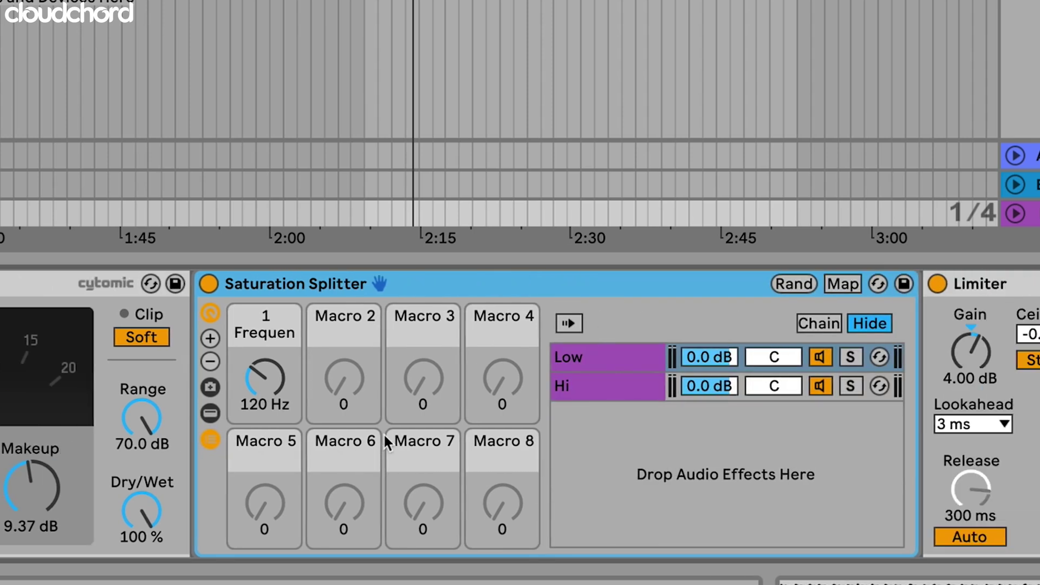
pyautogui.click(336, 362)
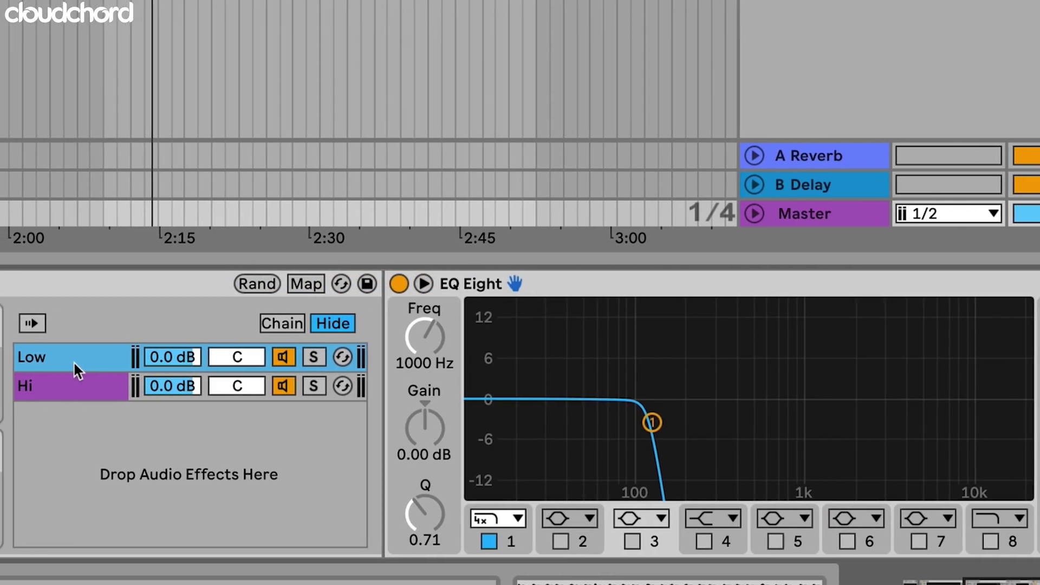
pyautogui.hscroll(5, 974, 350)
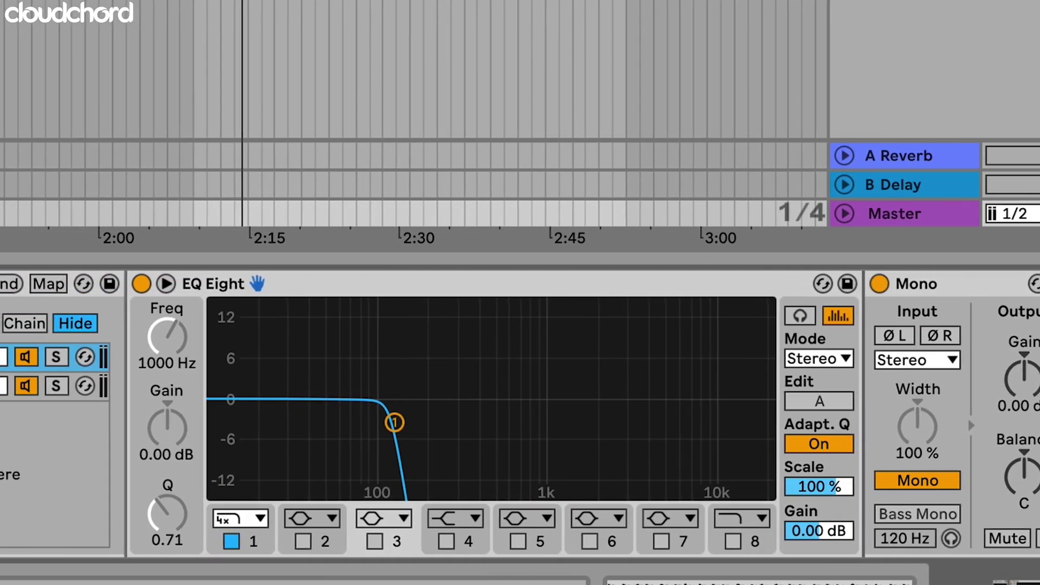
# - Inspect the saturation and EQ devices in the Saturation Splitter's Hi chain and return to the chain list
pyautogui.click(14, 386)
pyautogui.hscroll(1, 431, 420)
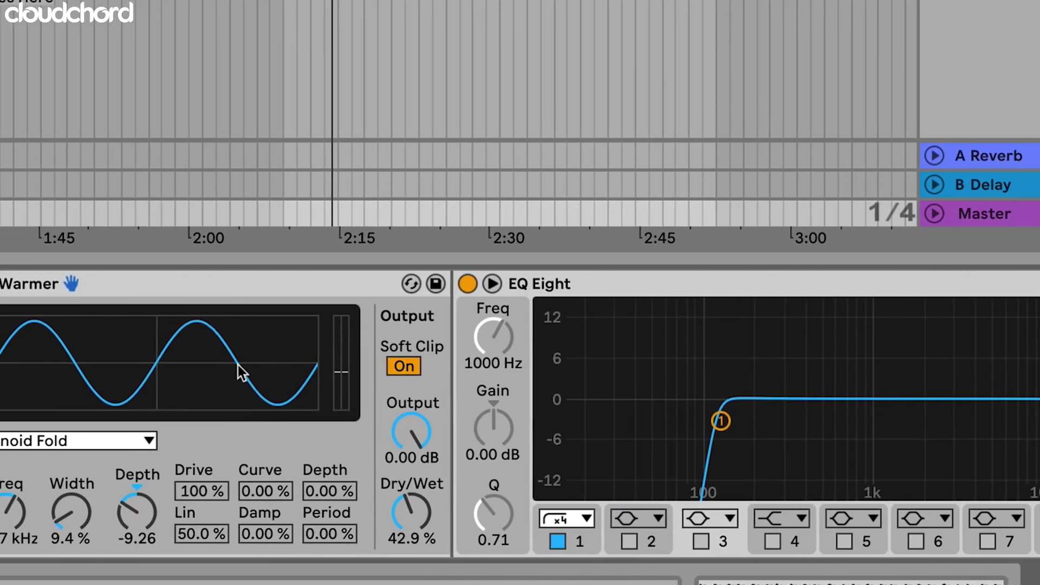
pyautogui.hscroll(-5, 520, 414)
pyautogui.hscroll(-2, 520, 414)
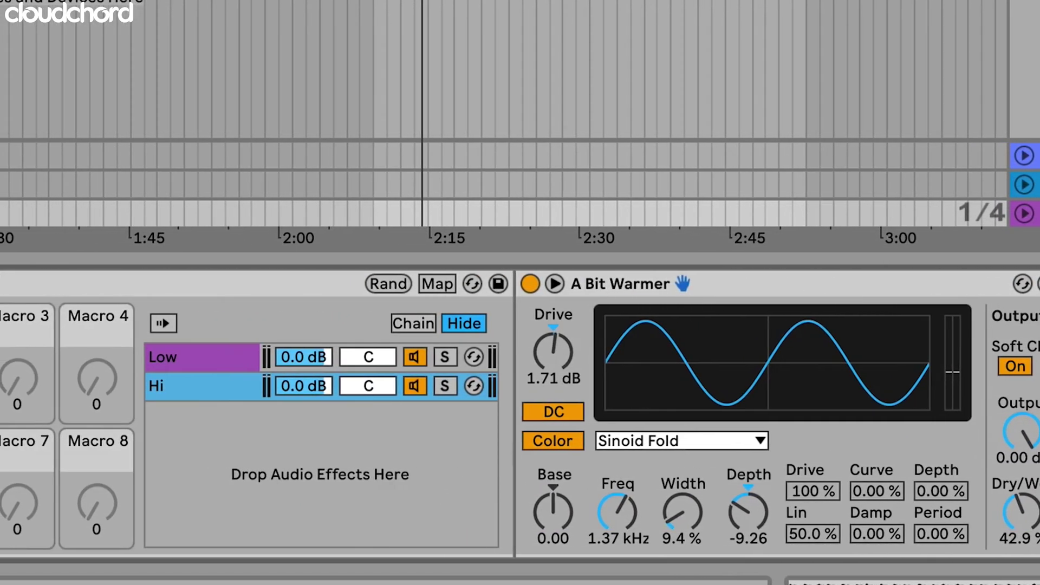
pyautogui.click(65, 358)
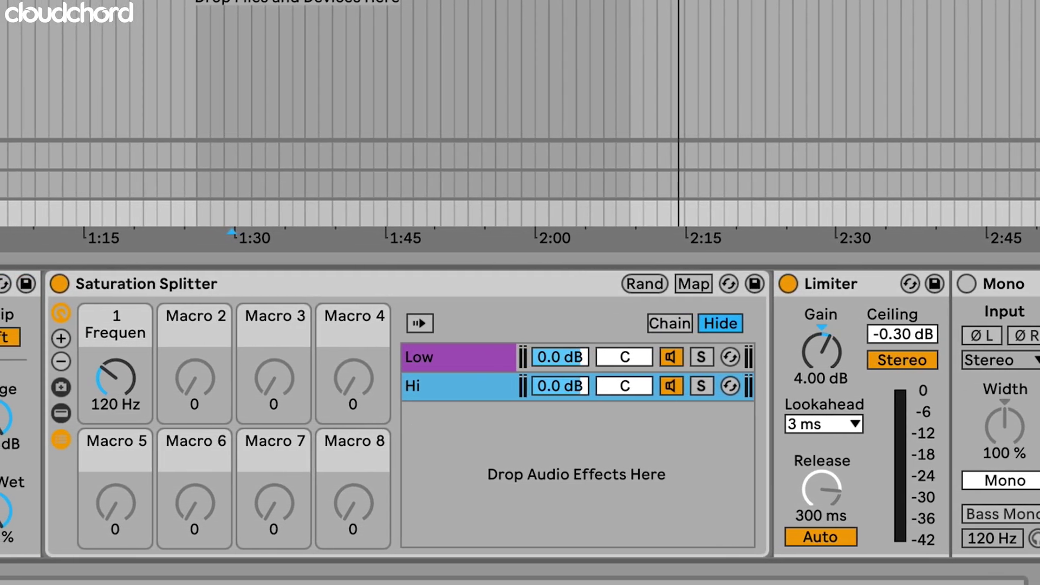
# - Examine the Limiter and Mono devices following the Saturation Splitter
pyautogui.click(840, 286)
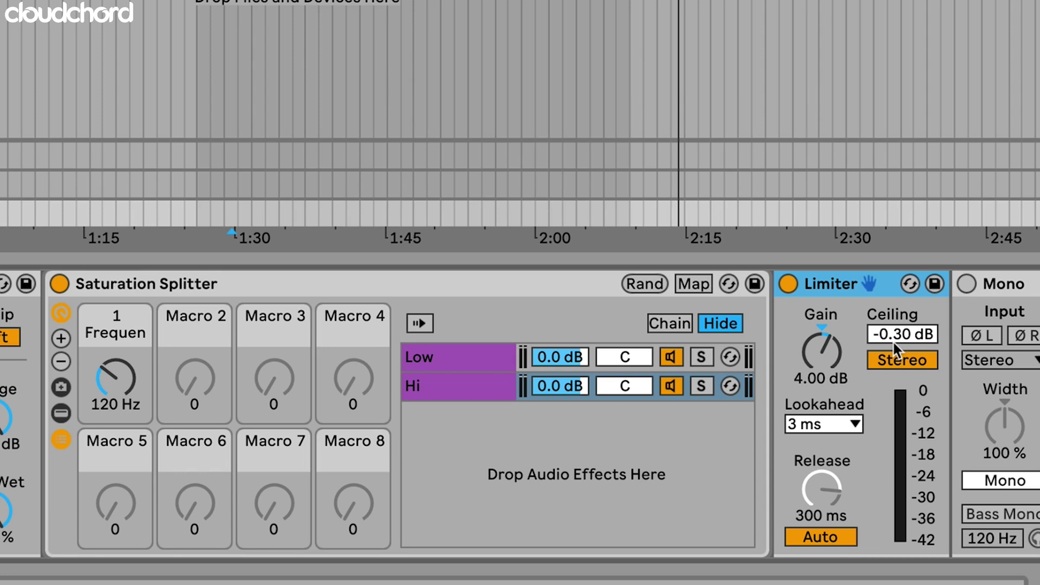
pyautogui.click(1029, 278)
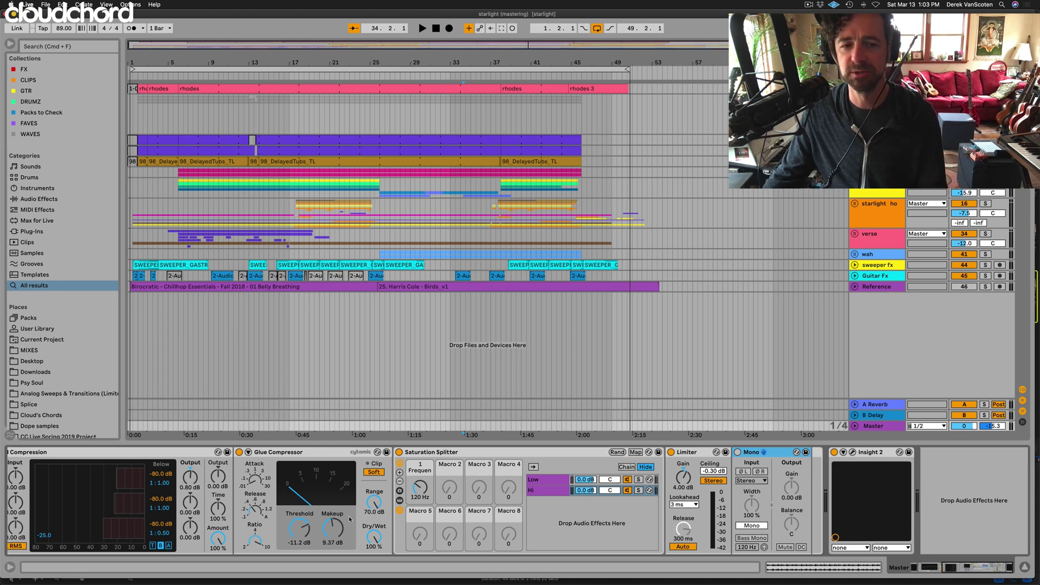
# - Expand the mastering EQ Eight to its large curve display with all band controls and collapse it again
pyautogui.hscroll(-8, 350, 519)
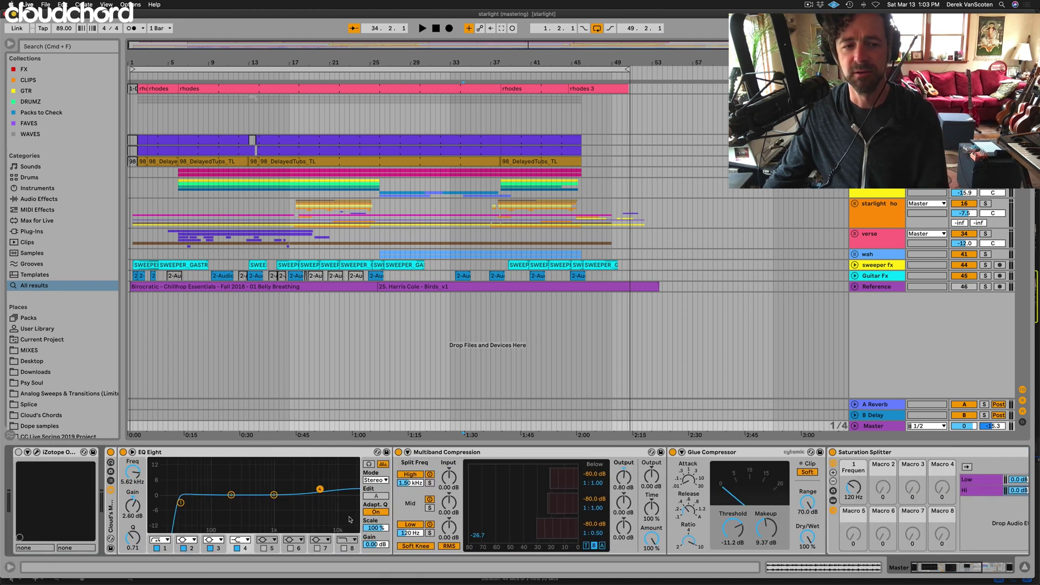
pyautogui.click(145, 460)
pyautogui.moveTo(429, 370)
pyautogui.mouseDown()
pyautogui.moveTo(434, 260)
pyautogui.moveTo(434, 382)
pyautogui.mouseUp()
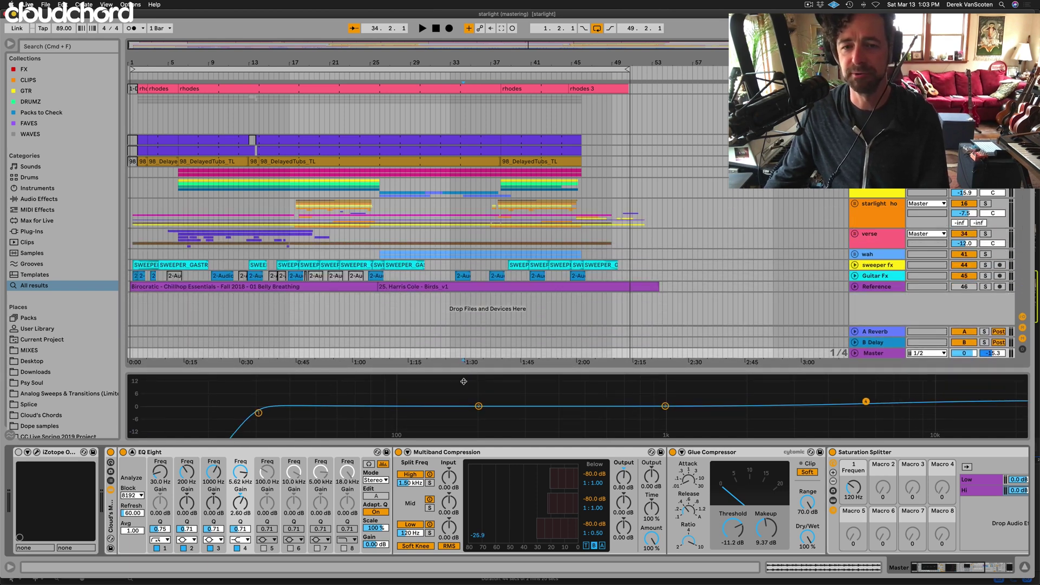
pyautogui.click(132, 452)
# - Bring up the Master track's device chain again and review it back to EQ Eight
pyautogui.click(364, 330)
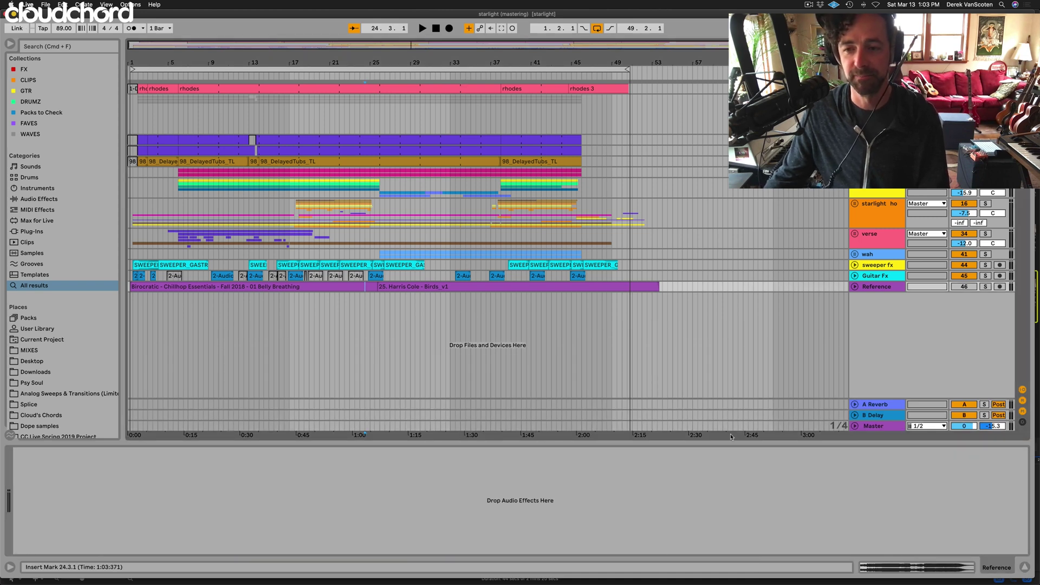
pyautogui.click(880, 426)
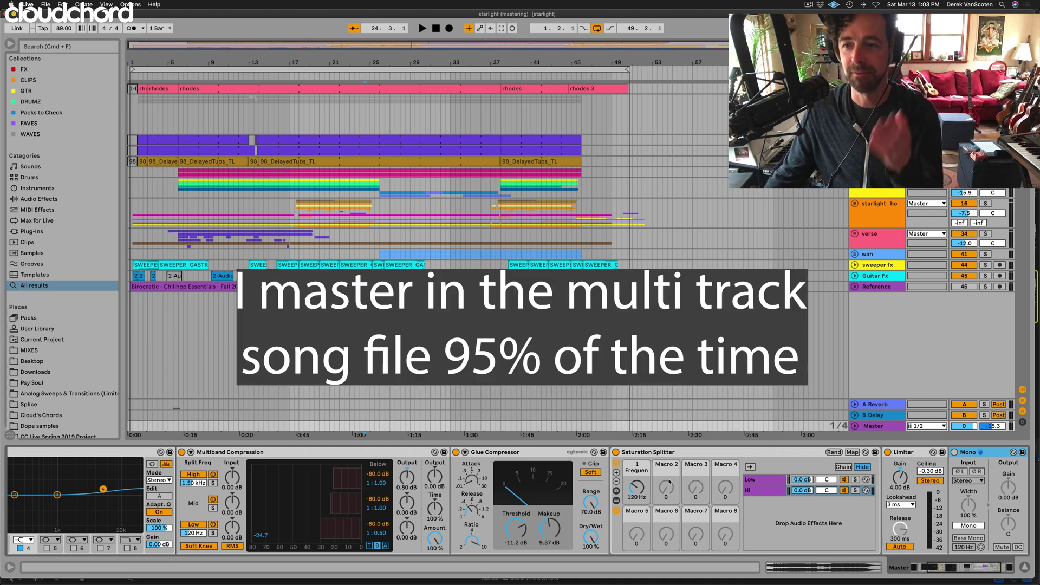
pyautogui.hscroll(-5, 669, 482)
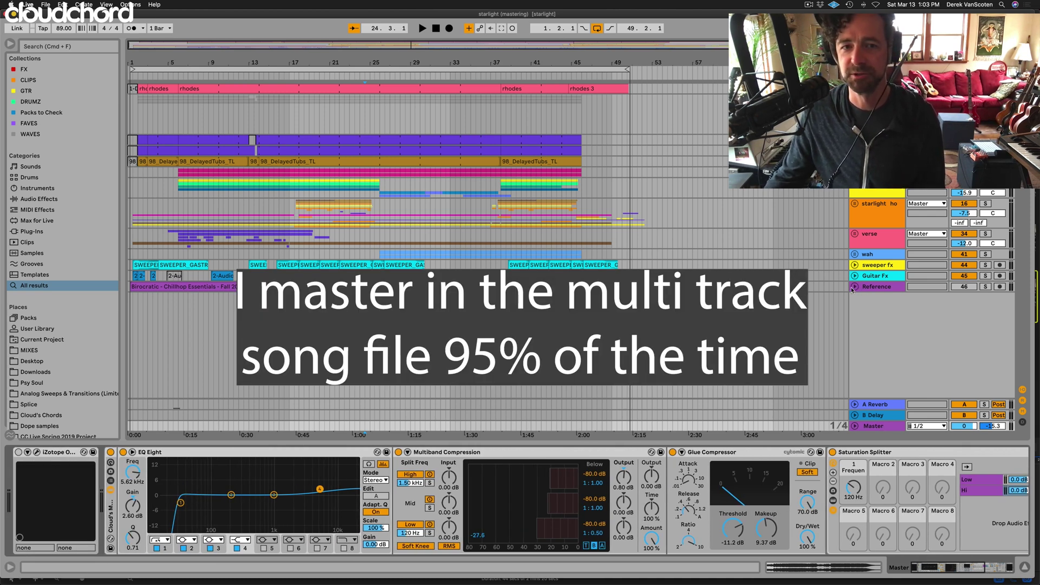
# - Unfold the Reference track and view the clip details of the Harris Cole and Birocratic reference songs
pyautogui.click(854, 287)
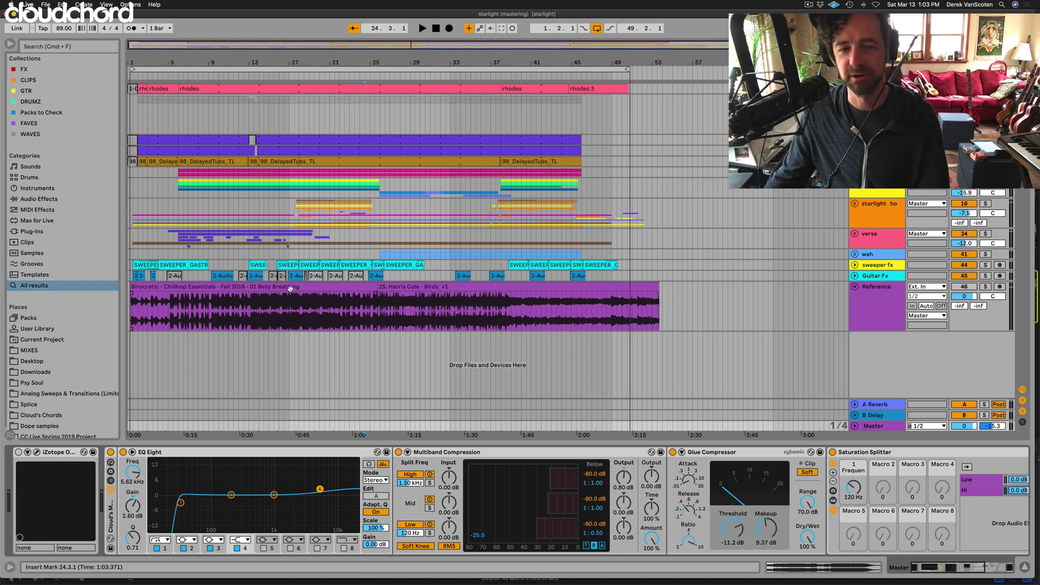
pyautogui.click(420, 290)
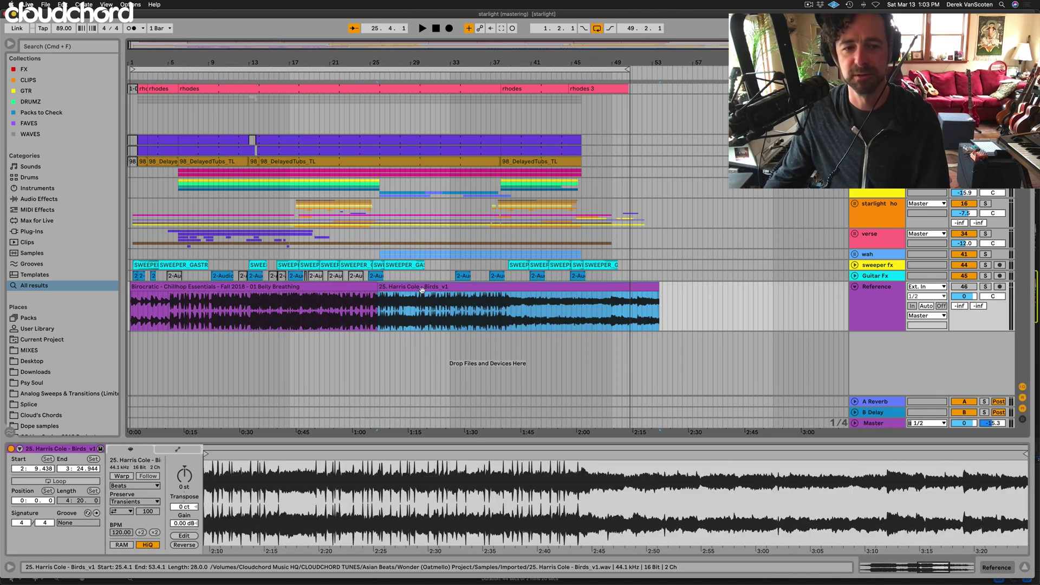
pyautogui.click(274, 324)
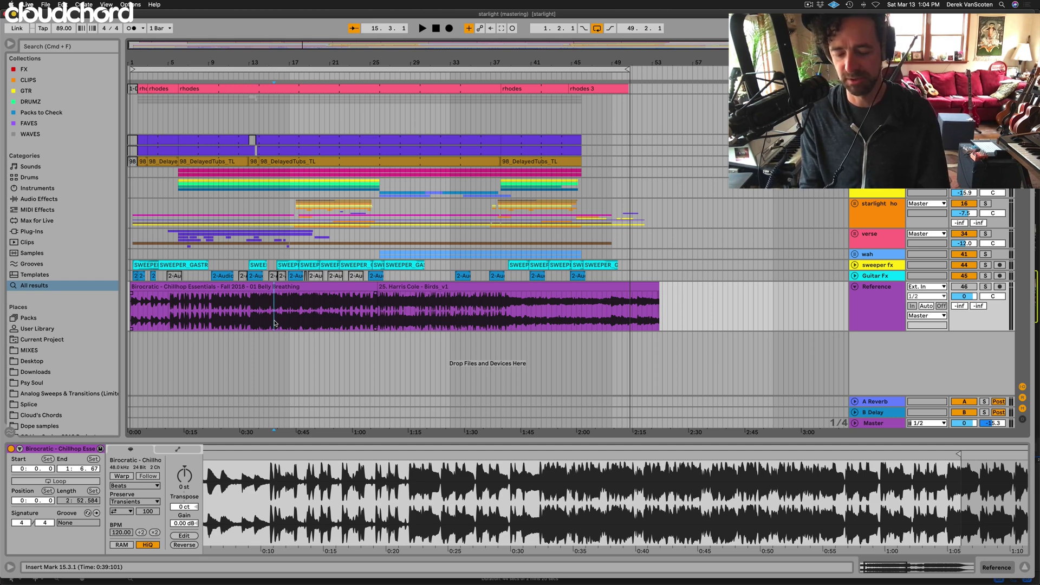
# - Review the key mappings for the Reference track's solo and the Cloud's Mastering rack's on/off switch
pyautogui.press('super+k')
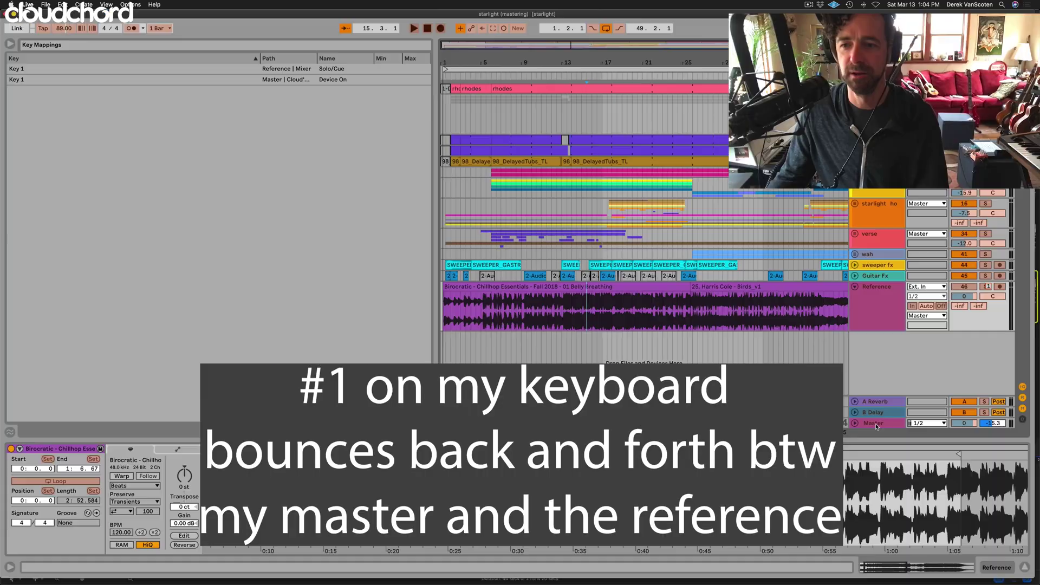
pyautogui.click(874, 424)
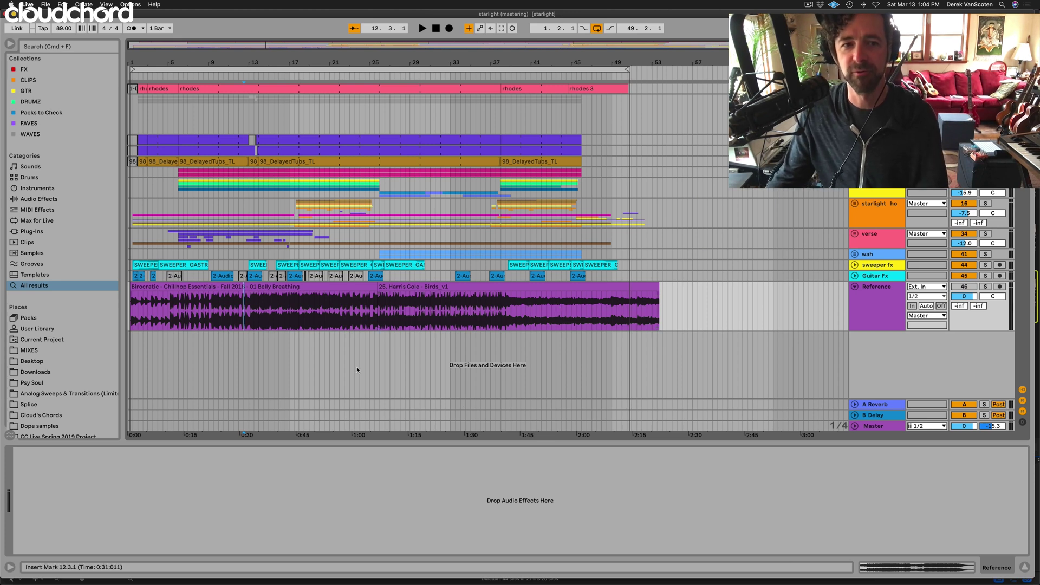
# - Play the arrangement from 9.3.1 and compare the master with the reference by soloing the Reference track and bypassing the mastering rack
pyautogui.click(214, 317)
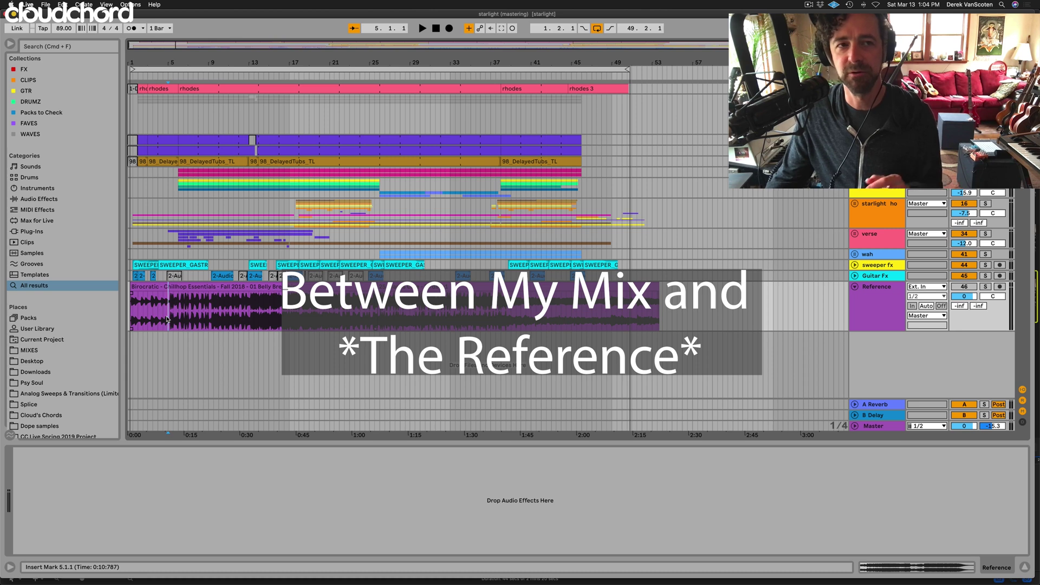
pyautogui.press('+')
pyautogui.press('+')
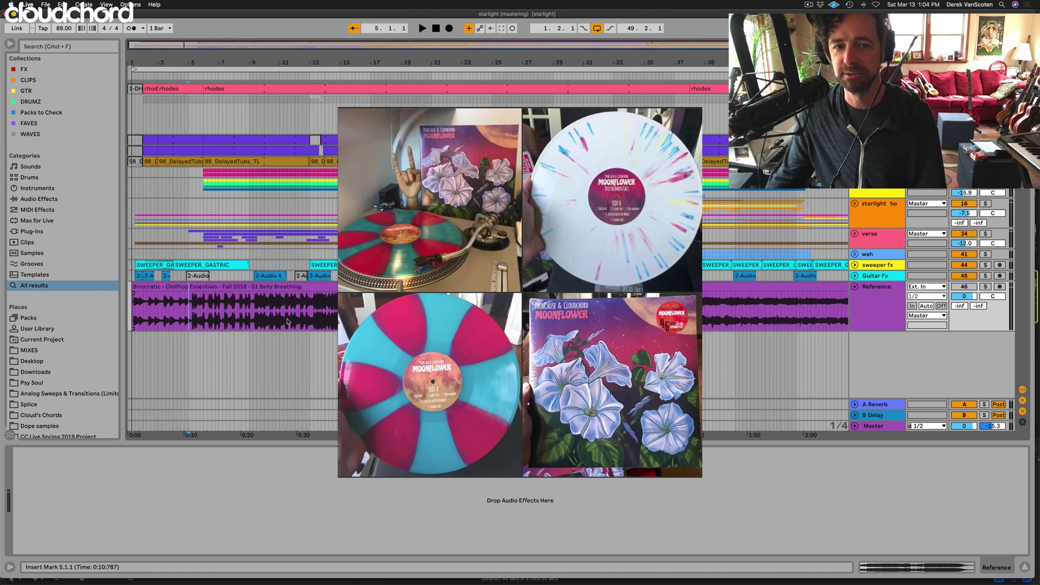
pyautogui.click(300, 323)
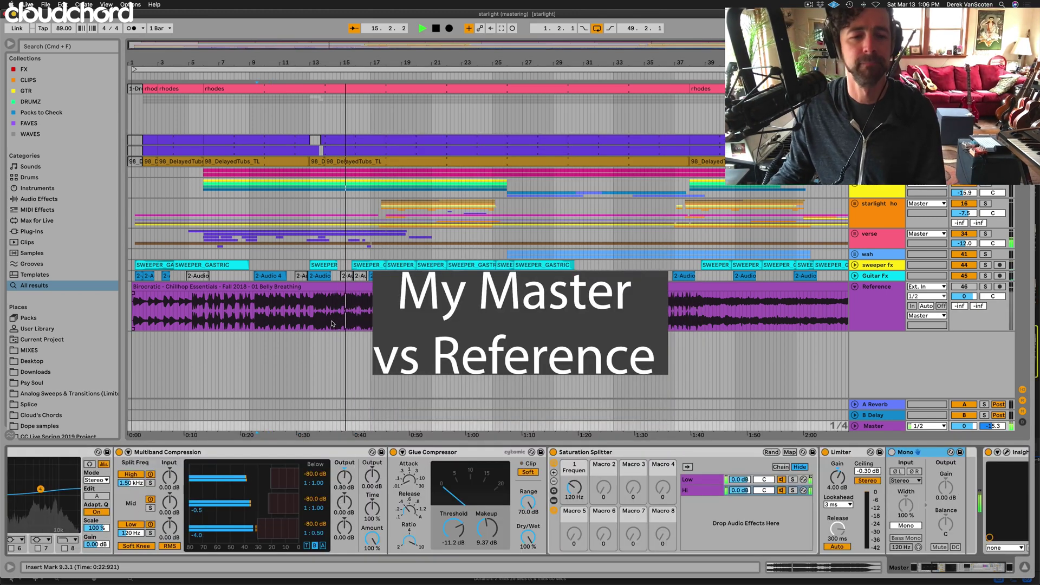
pyautogui.press('s')
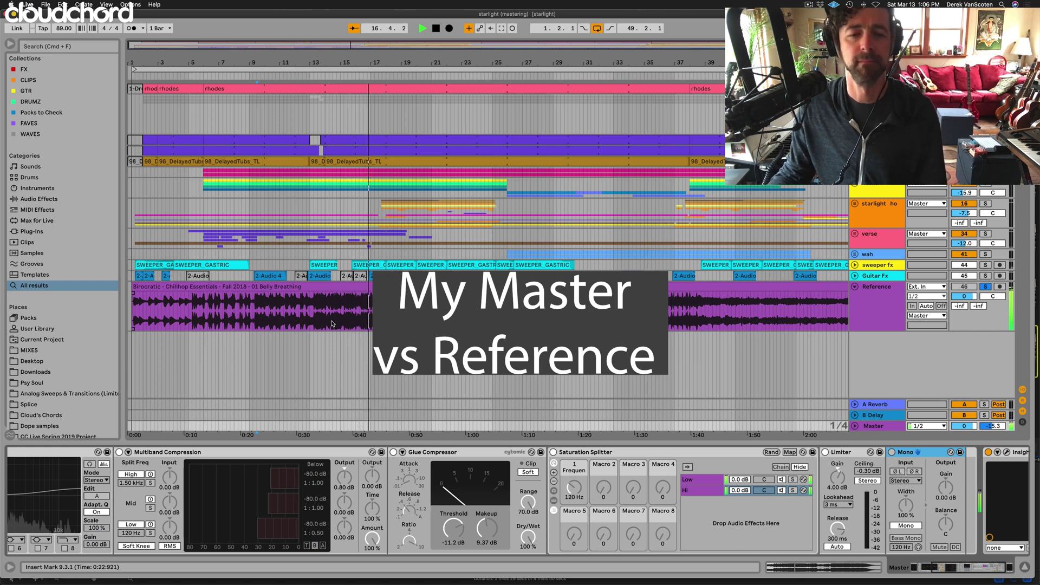
# - Keep switching the Reference track's solo to compare it with the master, ending on the reference, and stop playback
pyautogui.press('s')
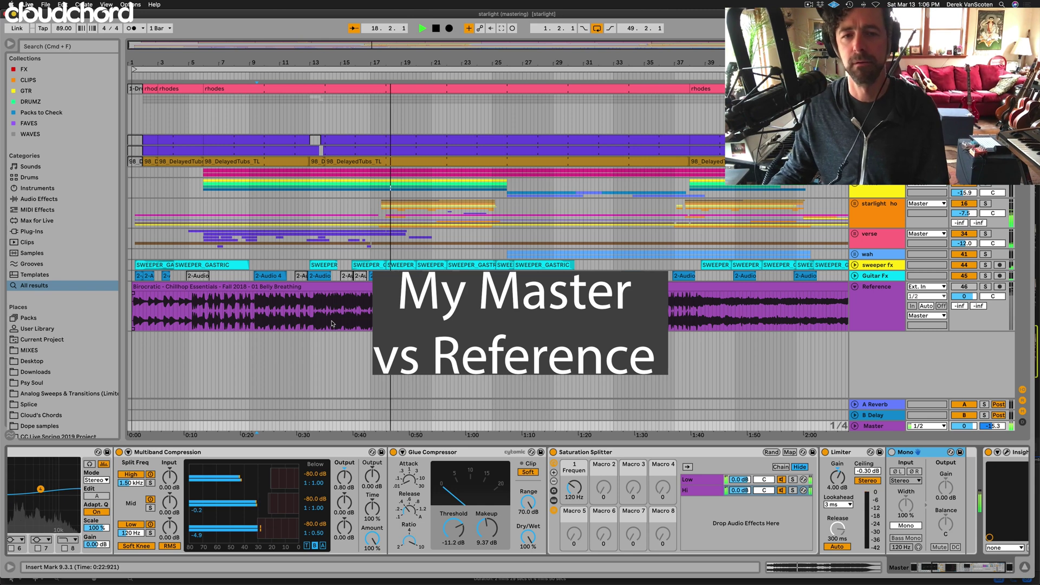
pyautogui.press('s')
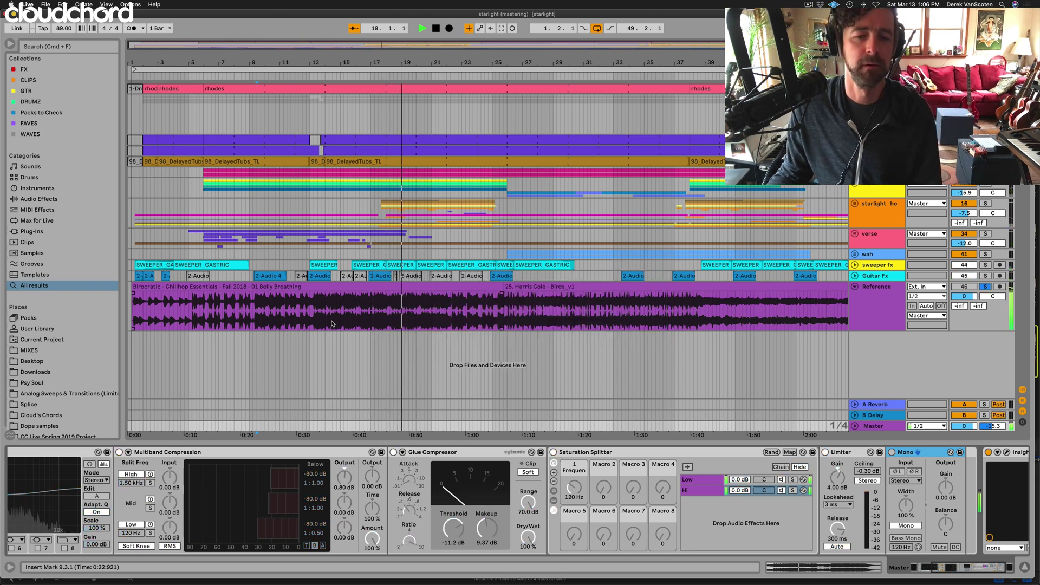
pyautogui.press('space')
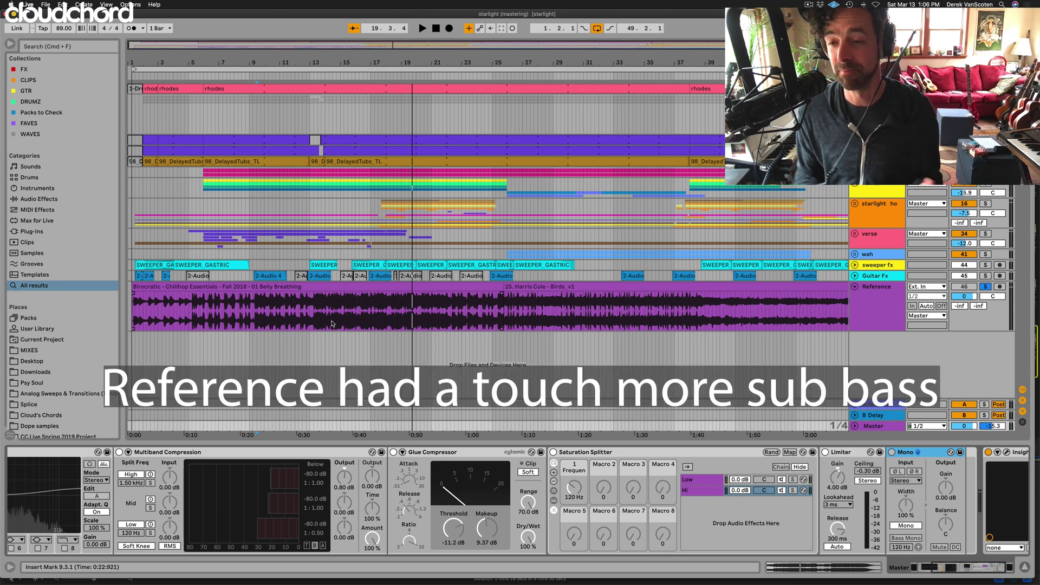
# - Open the Insight 2 meter on the Master track and play the soloed reference to measure its loudness
pyautogui.click(1007, 452)
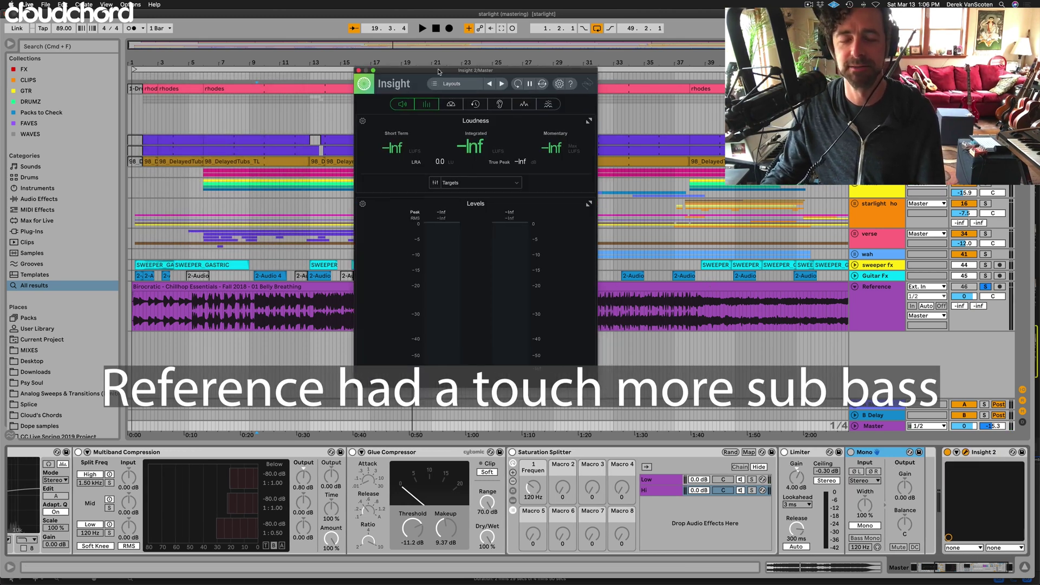
pyautogui.press('space')
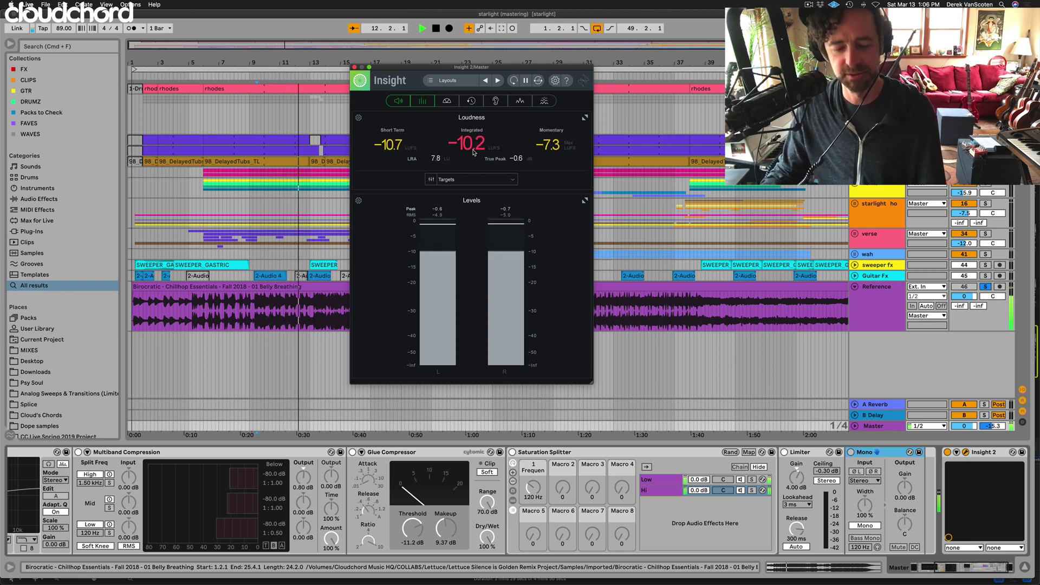
pyautogui.press('s')
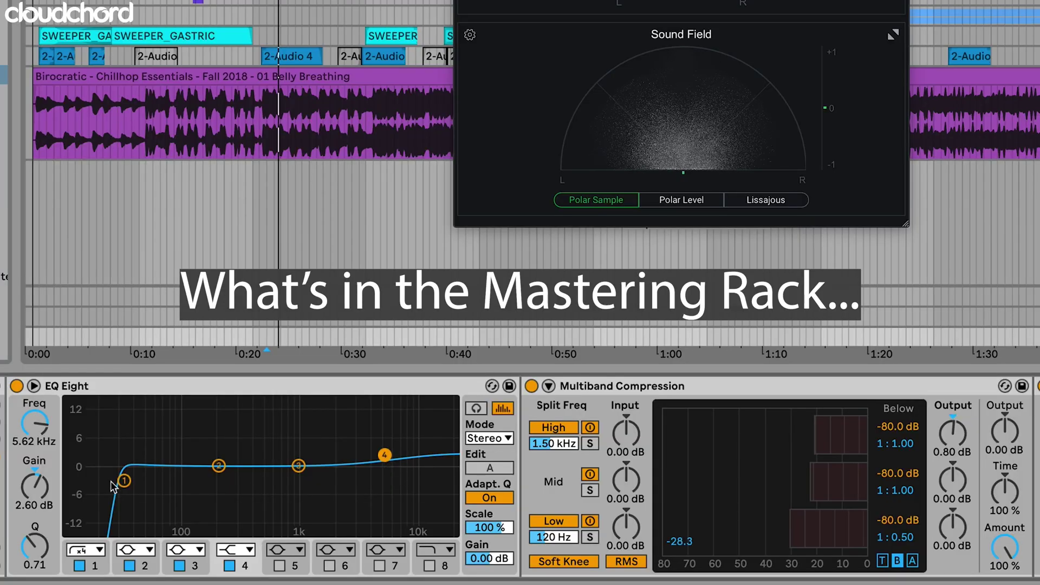
# - Check bands 1 and 4 in EQ Eight and set band 2 to 400 Hz, -3.33 dB gain and a Q of 1.65
pyautogui.click(124, 481)
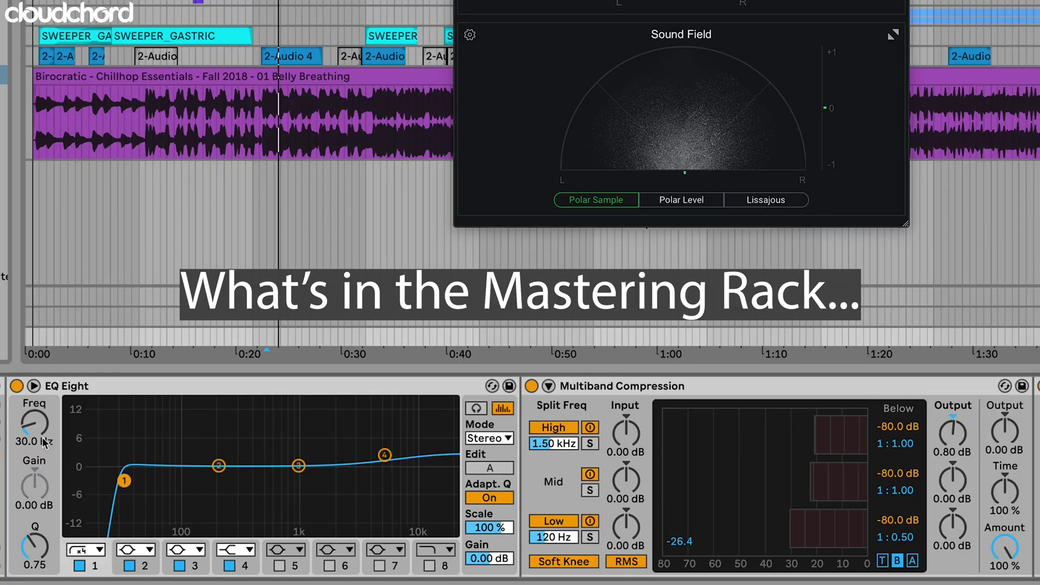
pyautogui.click(386, 456)
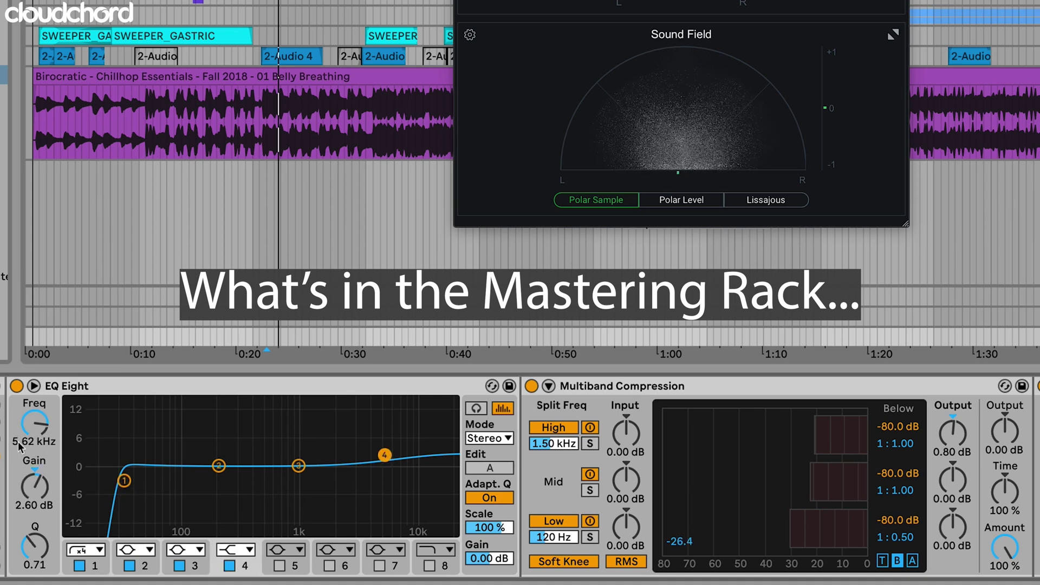
pyautogui.moveTo(222, 467); pyautogui.dragTo(228, 468)
pyautogui.moveTo(26, 450); pyautogui.dragTo(23, 445)
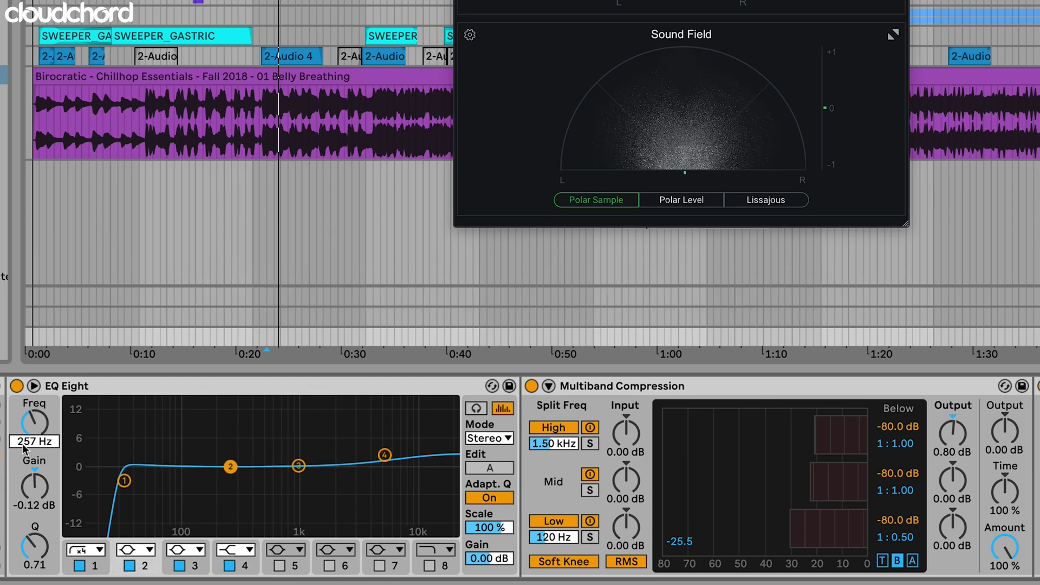
pyautogui.write('400')
pyautogui.press('Return')
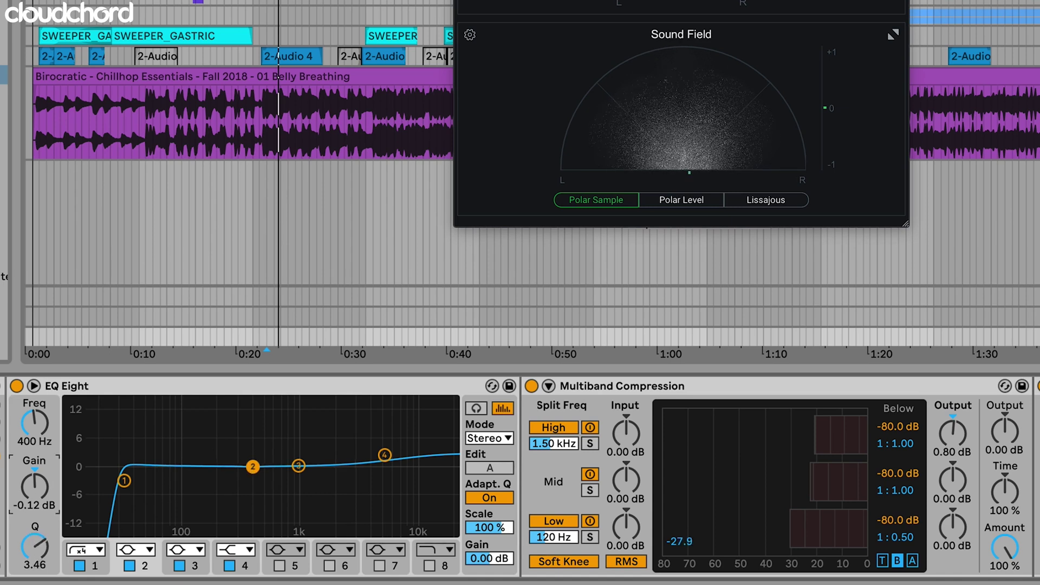
pyautogui.moveTo(33, 484); pyautogui.dragTo(34, 499)
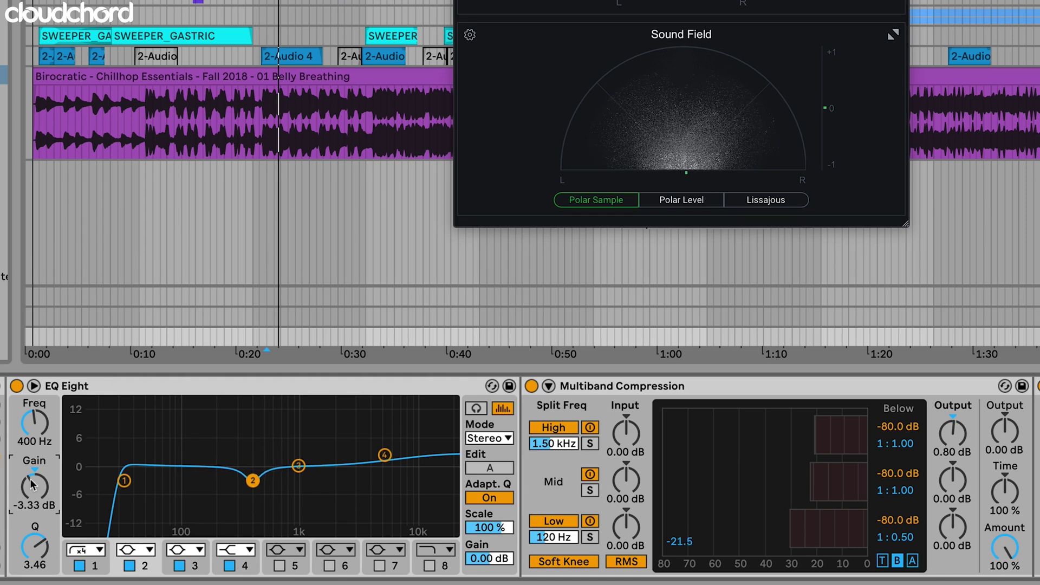
pyautogui.moveTo(33, 547); pyautogui.dragTo(35, 549)
# - Play the arrangement from about 0:28, watch the Master's EQ Eight and Multiband Compression react, and stop playback
pyautogui.click(323, 111)
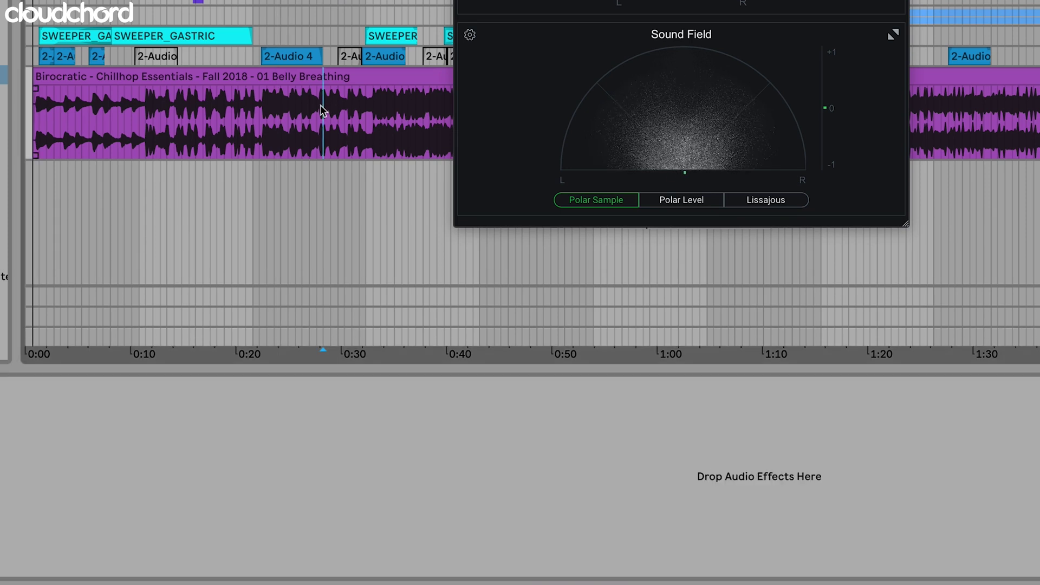
pyautogui.press('space')
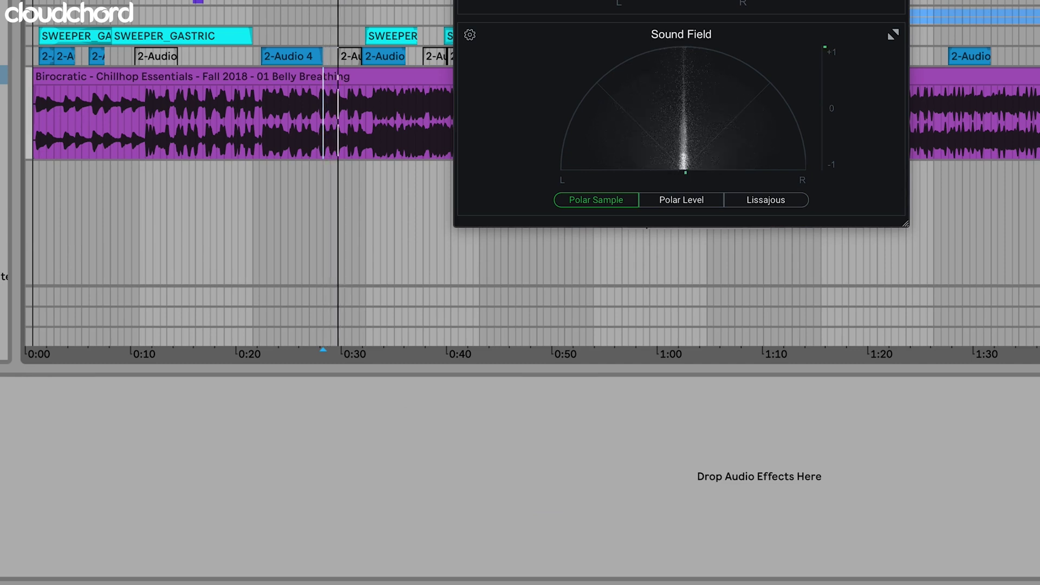
pyautogui.click(324, 337)
pyautogui.click(420, 527)
pyautogui.hscroll(-8, 296, 472)
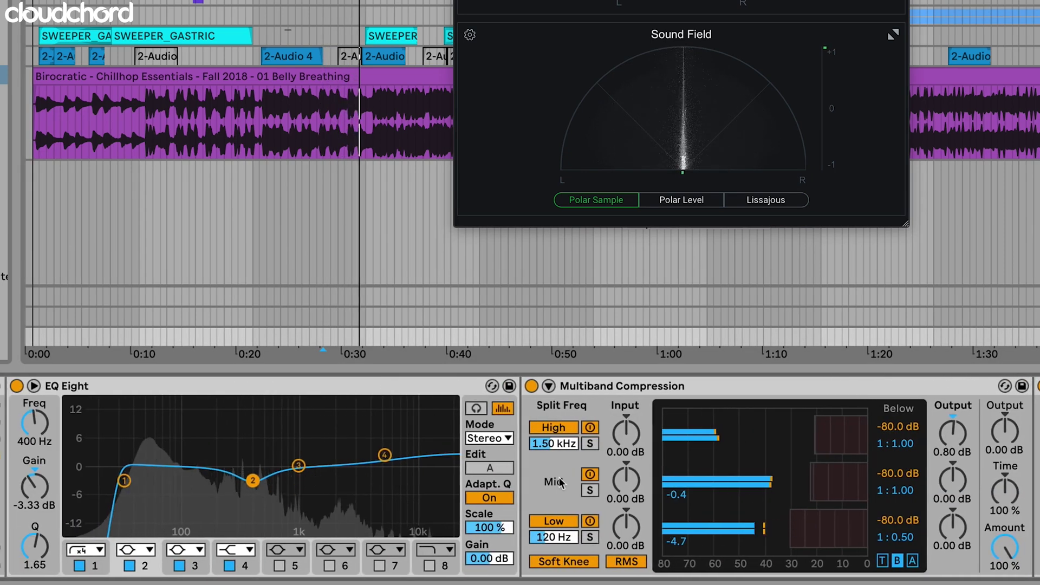
pyautogui.hscroll(3, 735, 501)
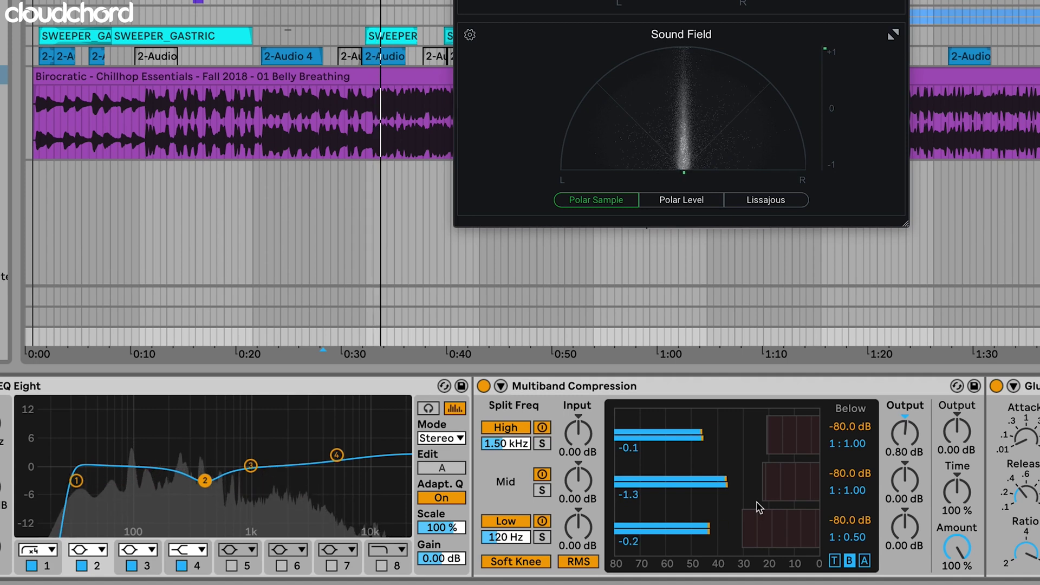
pyautogui.press('space')
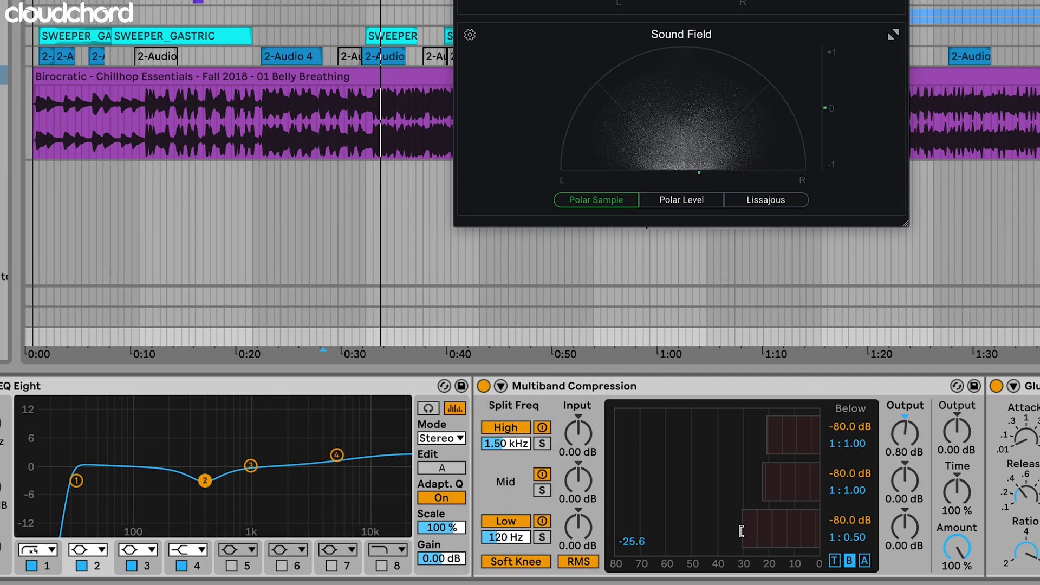
# - Try lowering the upper threshold of the low band in Multiband Compression during playback
pyautogui.press('space')
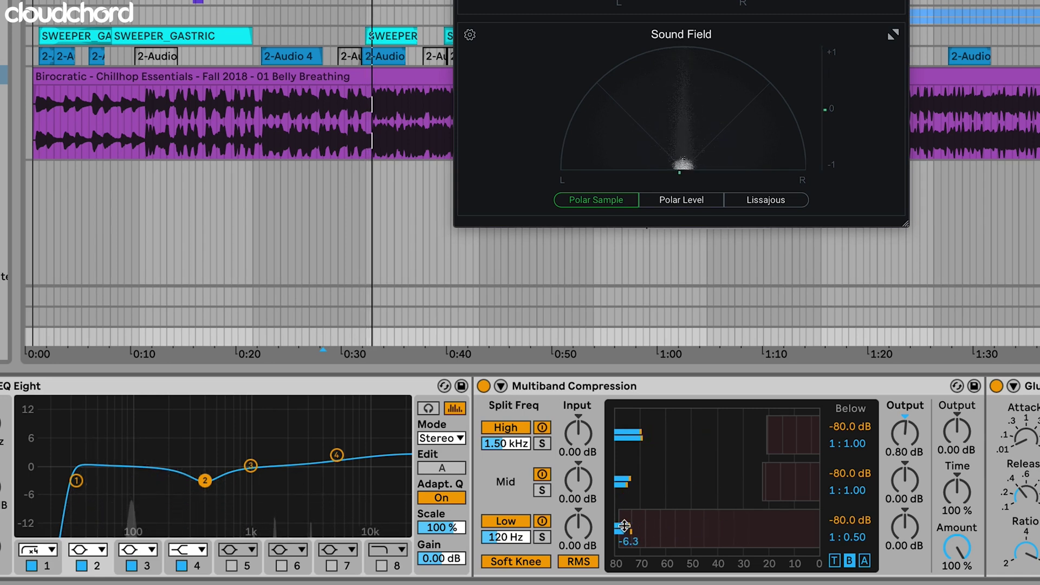
pyautogui.press('space')
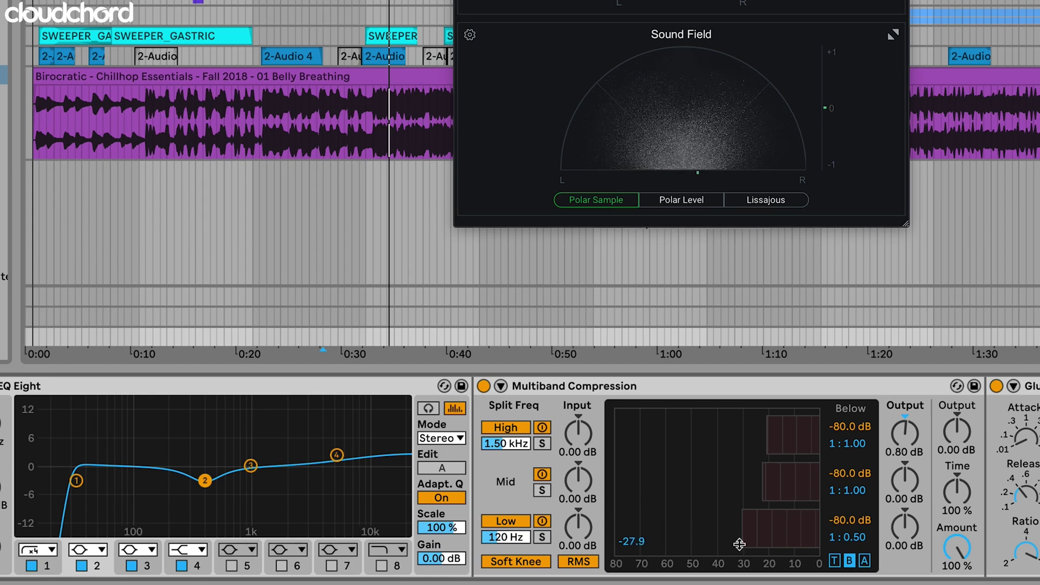
pyautogui.press('space')
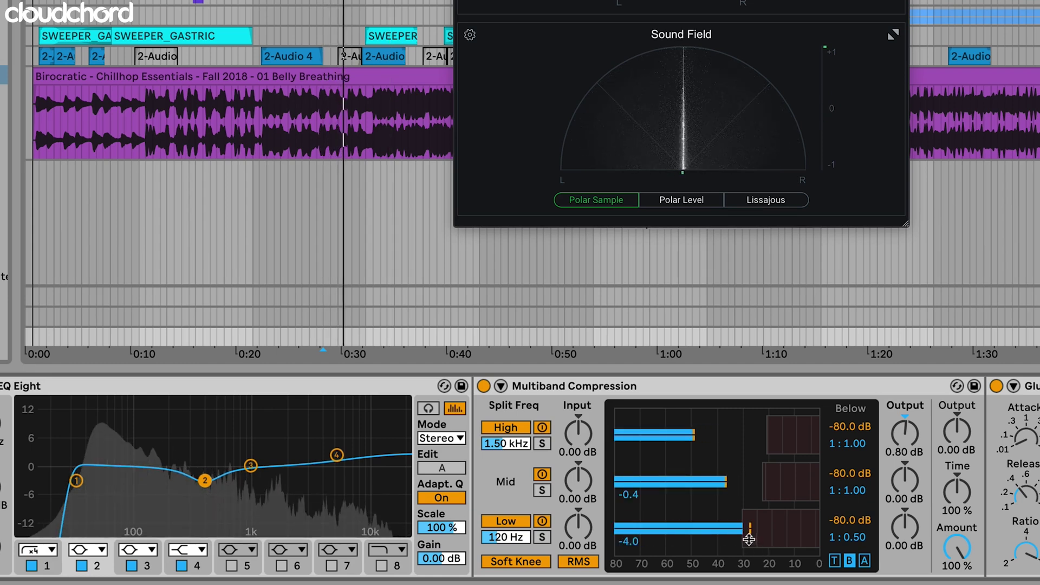
pyautogui.moveTo(743, 525); pyautogui.dragTo(649, 525)
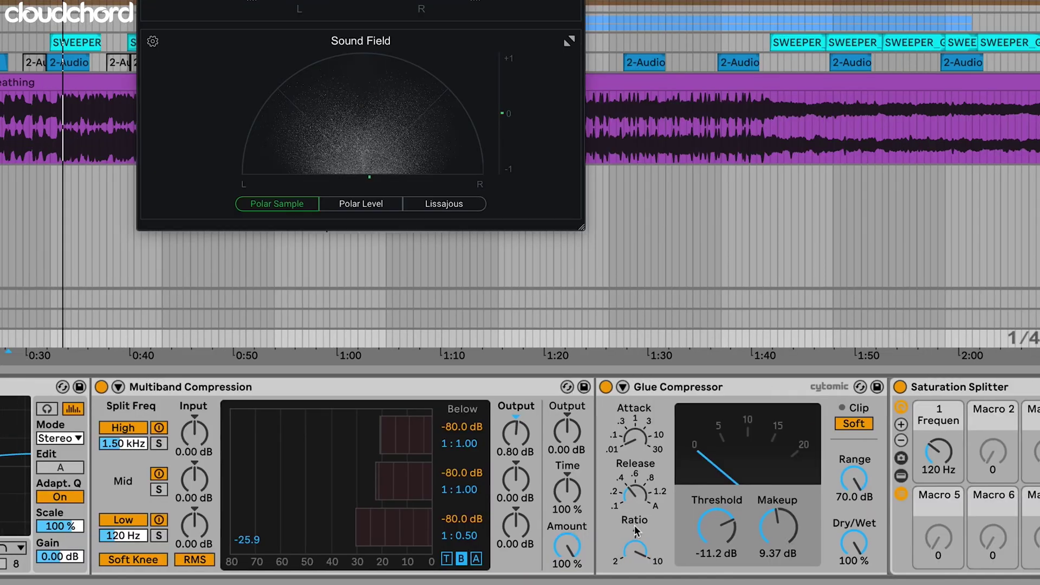
# - Review the Glue Compressor settings and bypass the compressor during playback to compare the sound
pyautogui.hscroll(5, 697, 446)
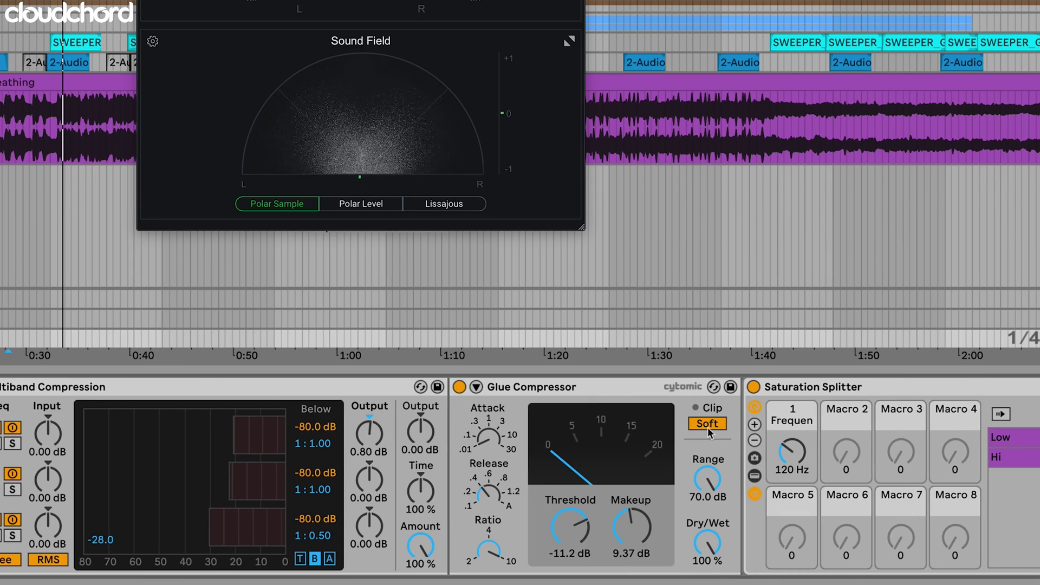
pyautogui.hscroll(2, 708, 427)
pyautogui.click(558, 384)
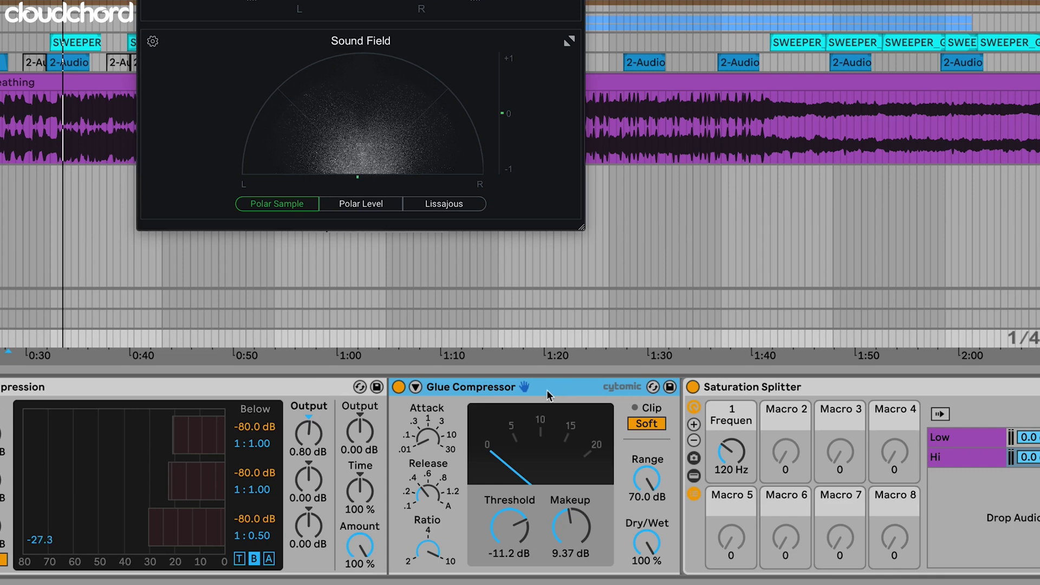
pyautogui.hscroll(3, 547, 390)
pyautogui.hscroll(1, 570, 481)
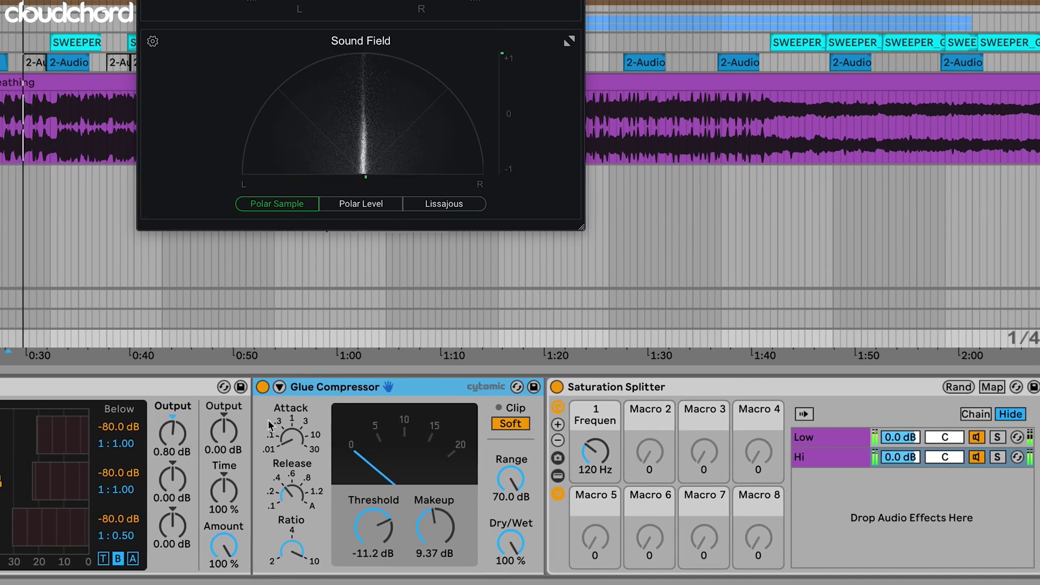
pyautogui.click(216, 387)
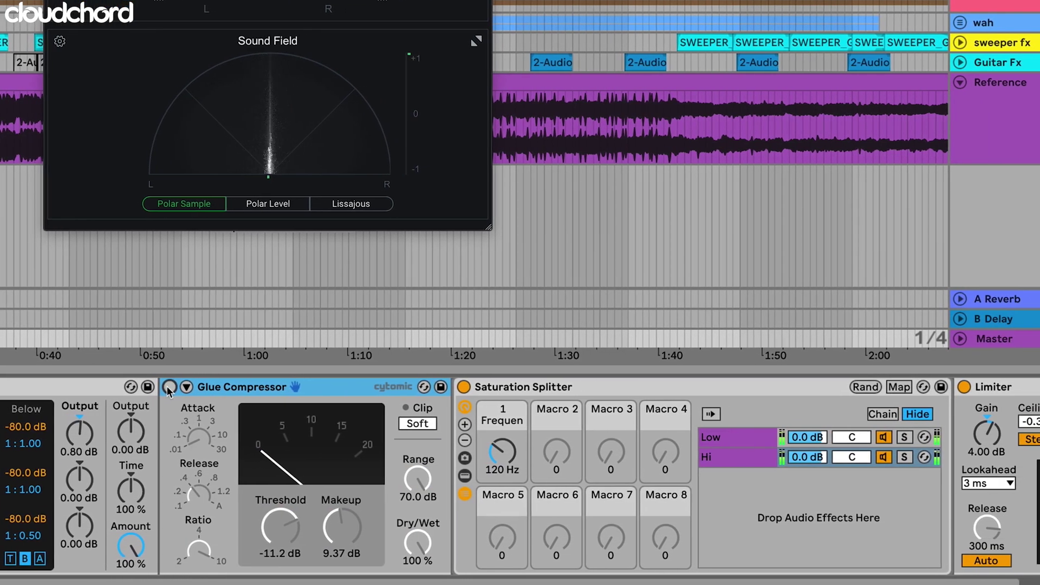
# - Inspect the devices on the Low and Hi chains of the Saturation Splitter
pyautogui.hscroll(6, 459, 512)
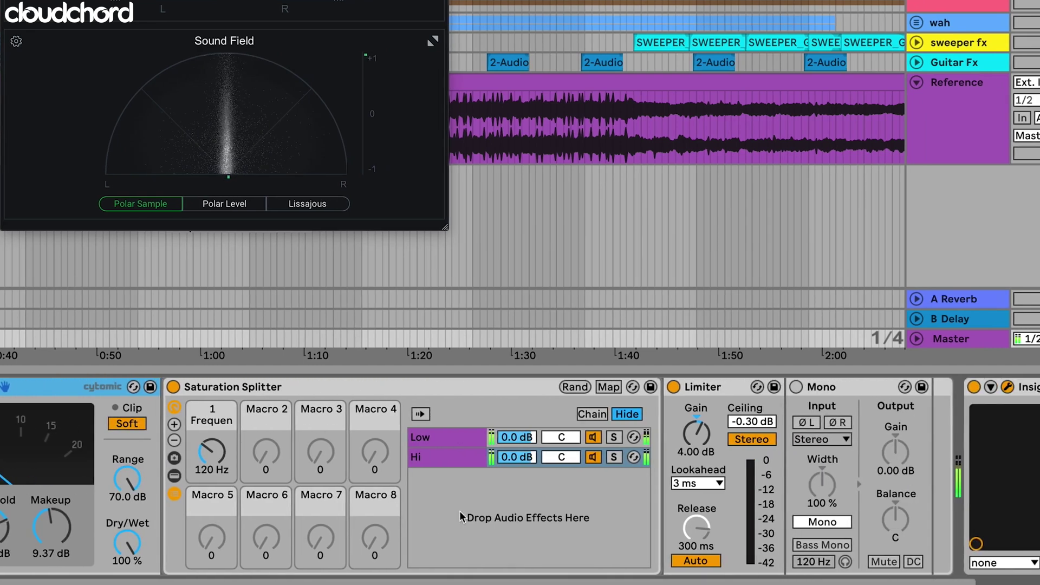
pyautogui.click(447, 439)
pyautogui.hscroll(8, 542, 461)
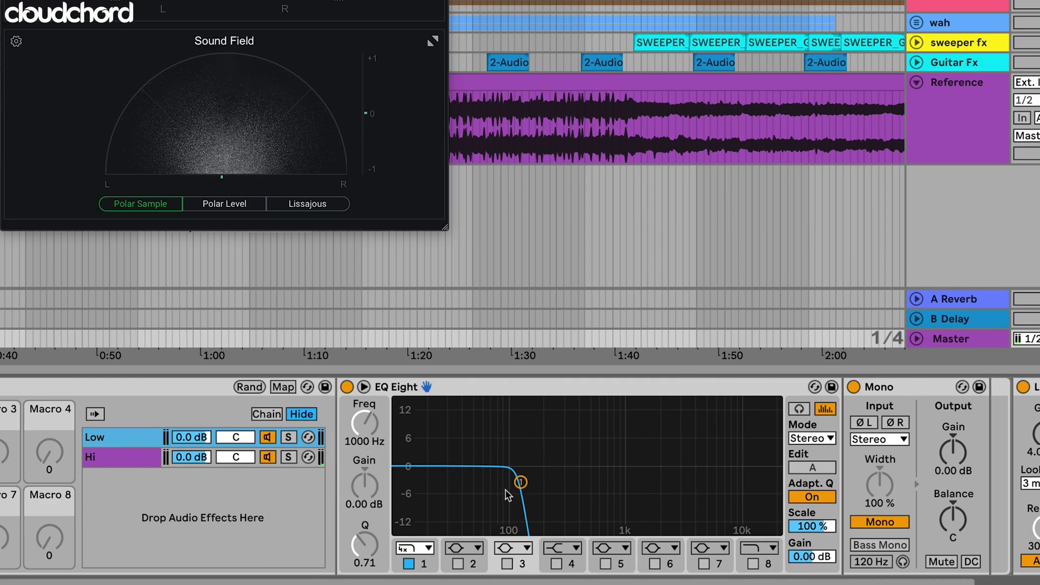
pyautogui.hscroll(-3, 508, 495)
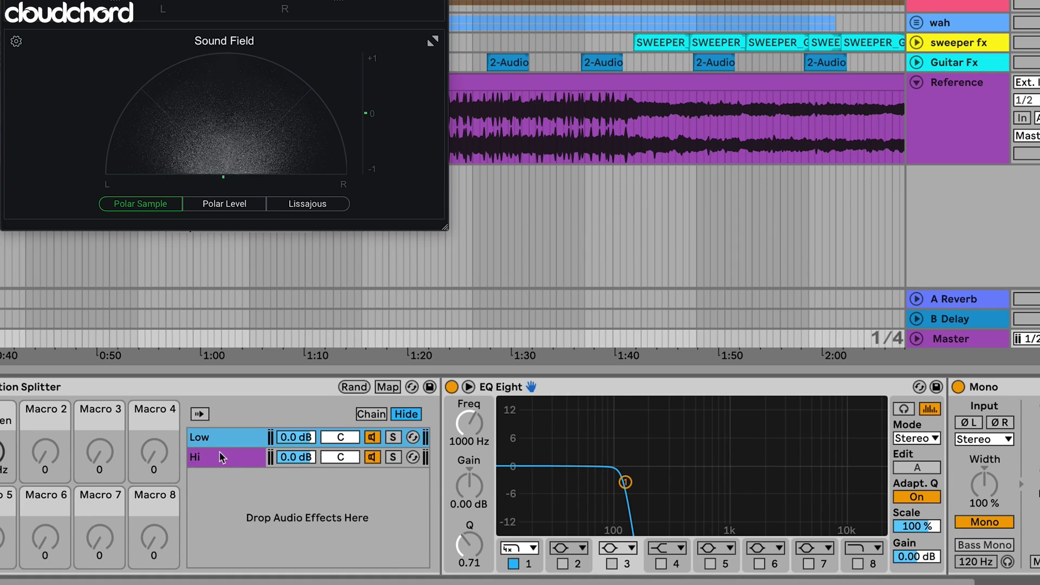
pyautogui.click(219, 457)
pyautogui.hscroll(8, 657, 485)
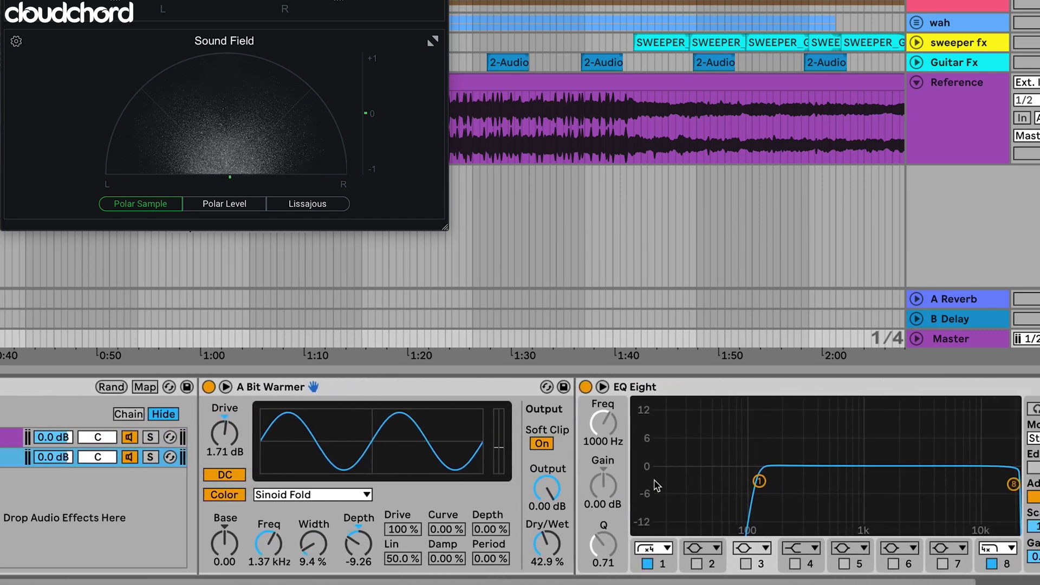
pyautogui.hscroll(2, 430, 491)
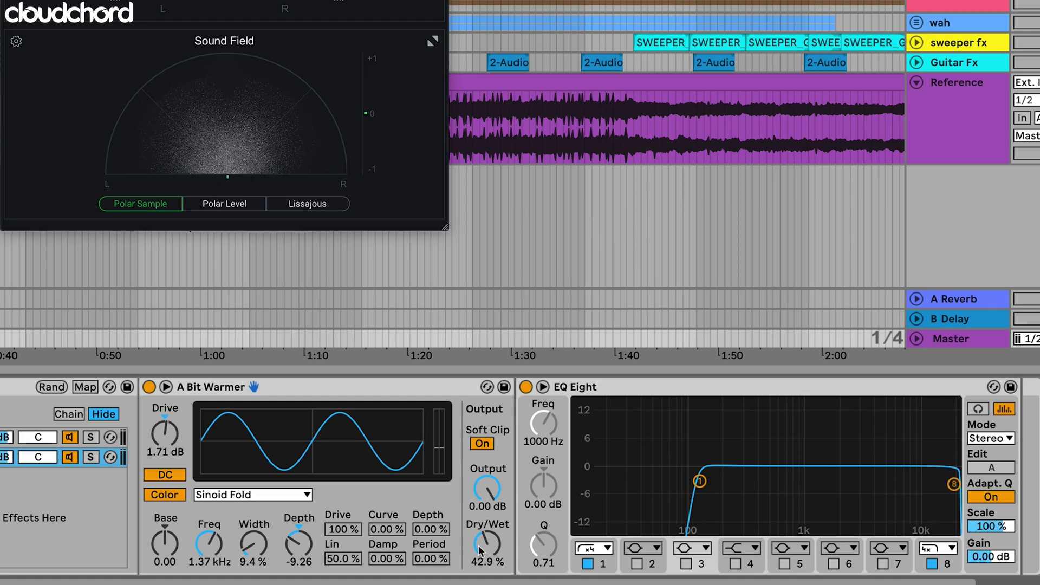
# - Play the arrangement while checking the Drive of A Bit Warmer on the Hi chain, and stop playback
pyautogui.press('space')
pyautogui.moveTo(163, 437)
pyautogui.mouseDown()
pyautogui.moveTo(163, 396)
pyautogui.moveTo(159, 437)
pyautogui.mouseUp()
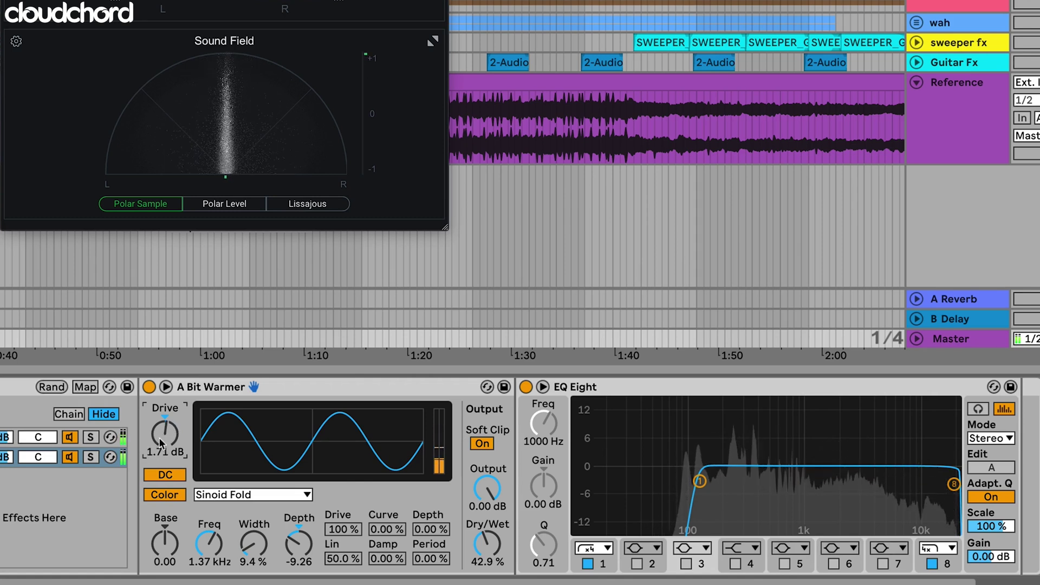
pyautogui.press('space')
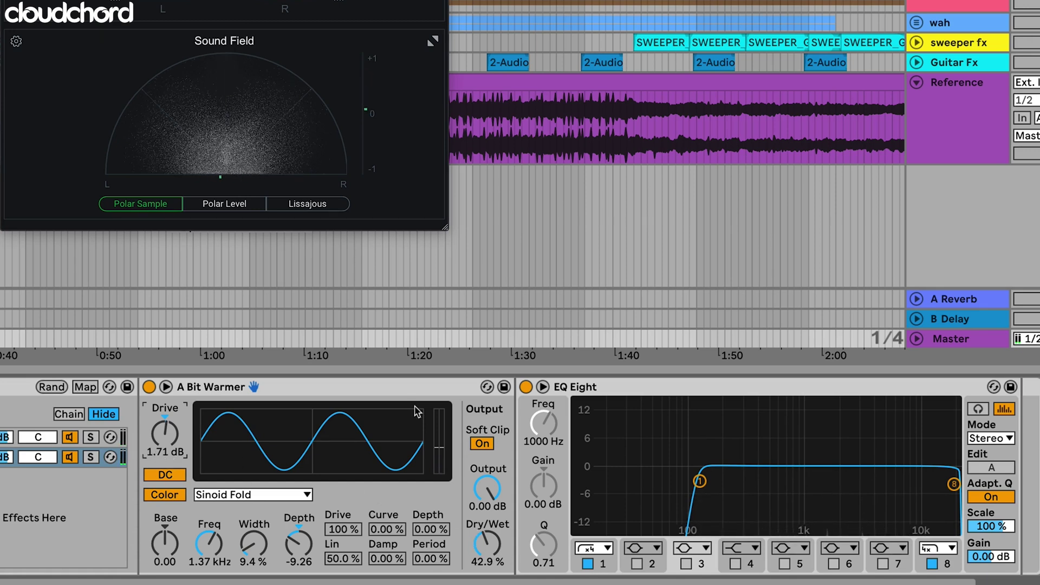
# - Play the arrangement with the mastering rack bypassed and re-enabled, and examine the chain through to the Limiter and Mono devices
pyautogui.click(412, 384)
pyautogui.press('space')
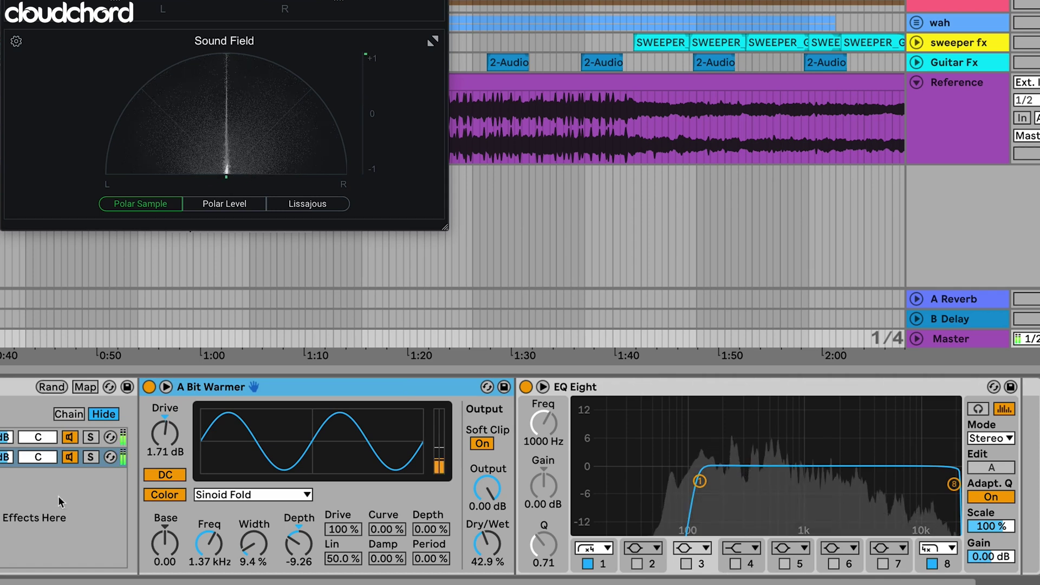
pyautogui.press('0')
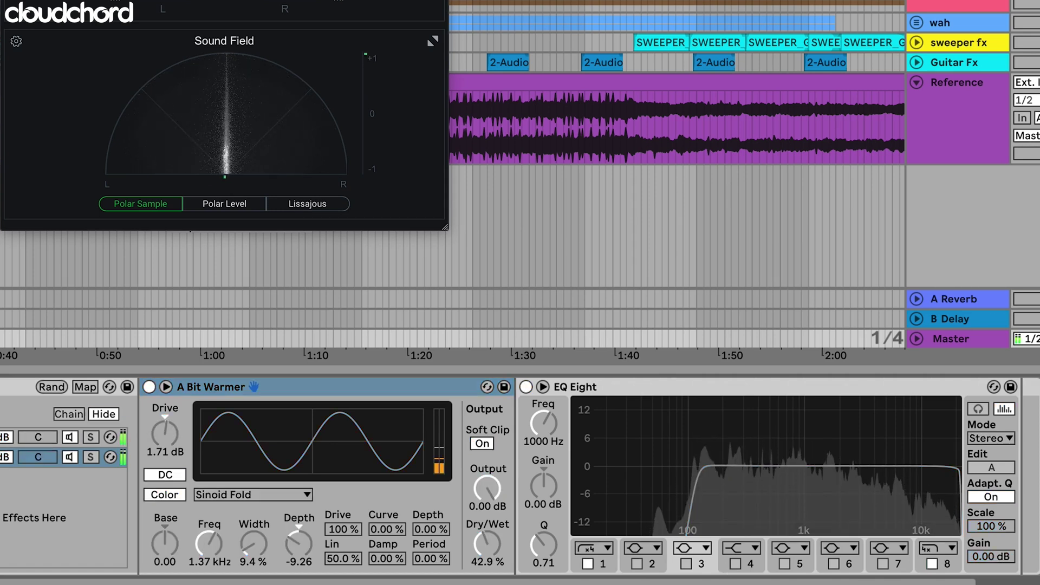
pyautogui.press('0')
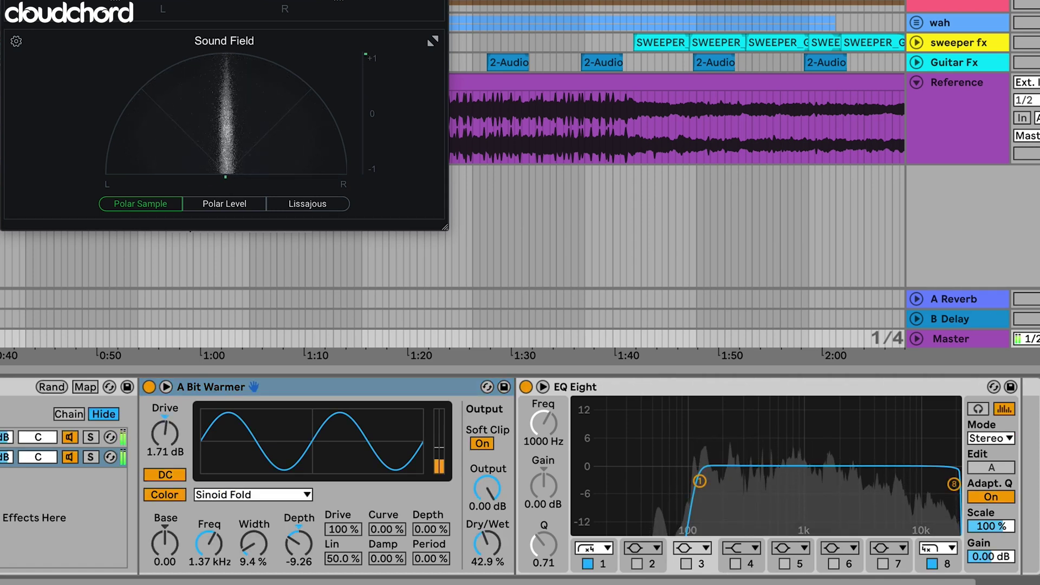
pyautogui.hscroll(5, 338, 455)
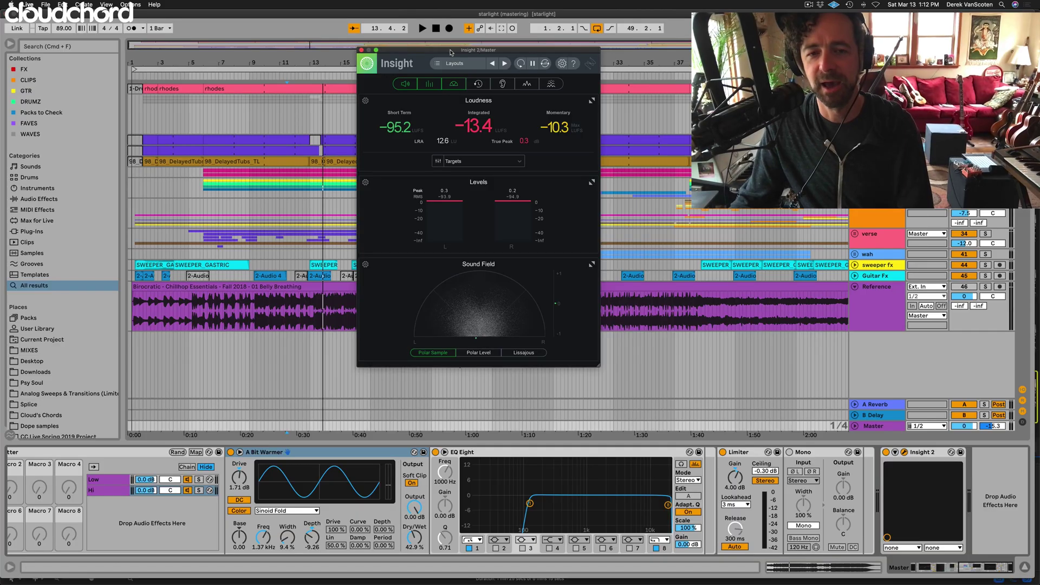
# - Move the Insight meter clear of the arrangement, and shift the Birds_v1 clip earlier on the Reference track for comparison with the song
pyautogui.moveTo(456, 51); pyautogui.dragTo(639, 47)
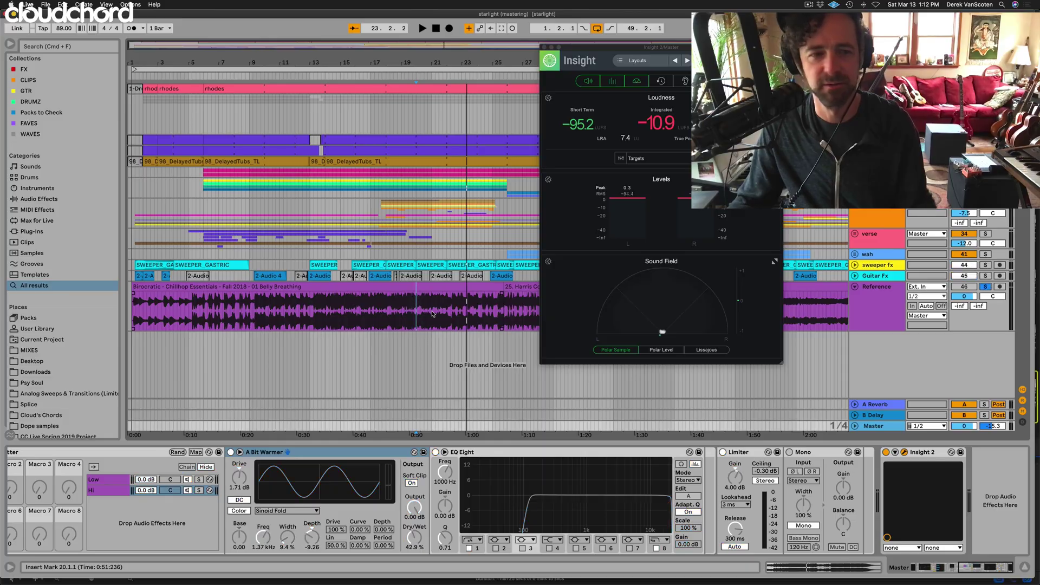
pyautogui.press('space')
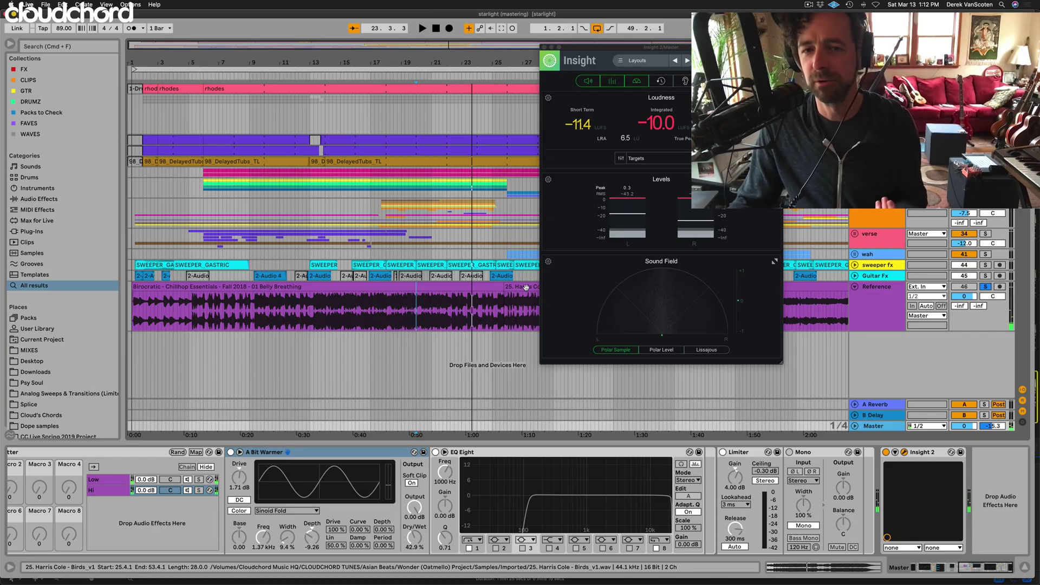
pyautogui.moveTo(485, 295); pyautogui.dragTo(423, 297)
pyautogui.click(428, 317)
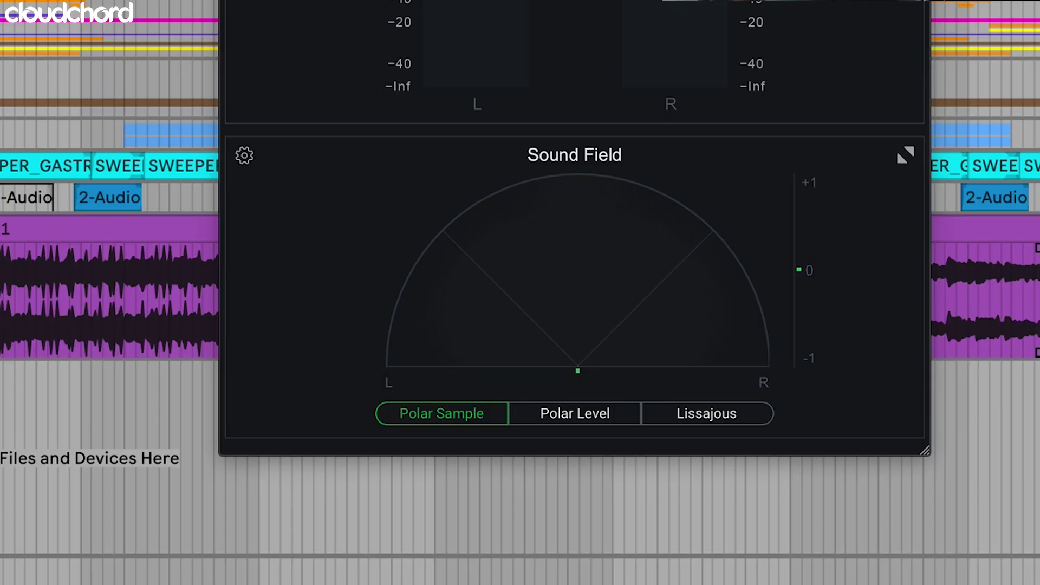
# - Play the arrangement while toggling the Reference track's solo to compare its loudness and sound field with the master in Insight
pyautogui.press('space')
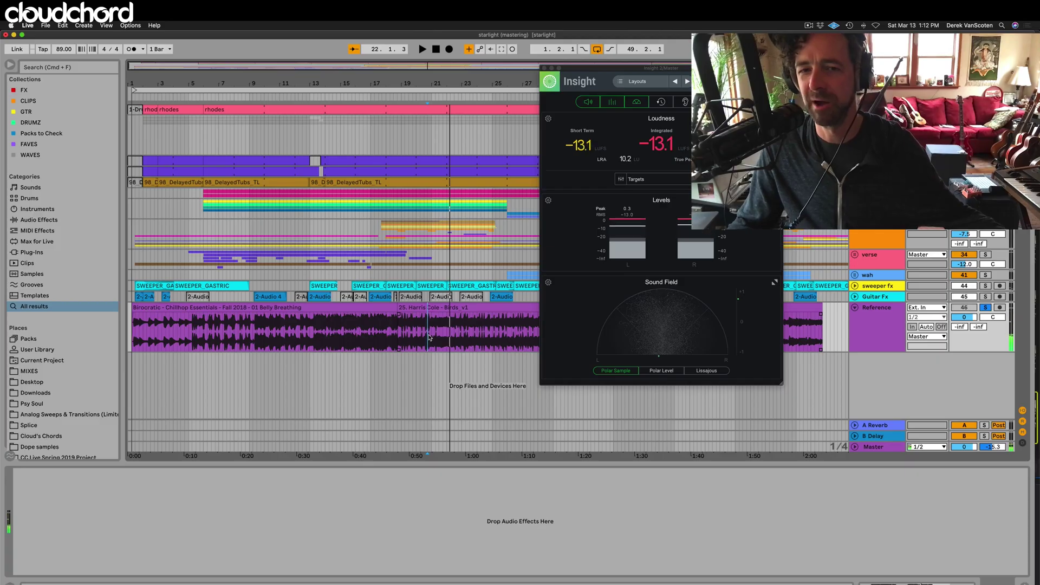
pyautogui.press('space')
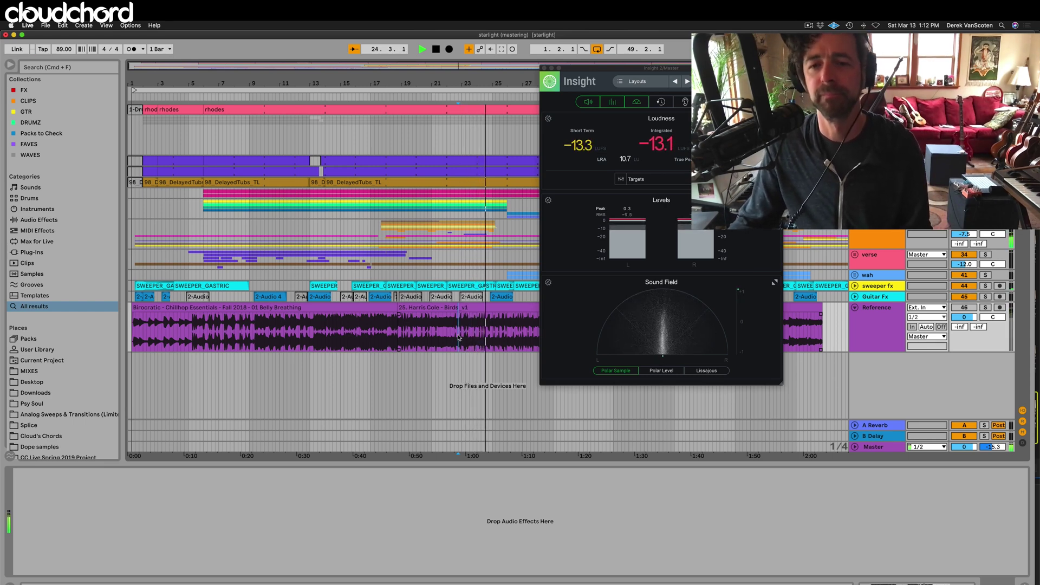
pyautogui.press('s')
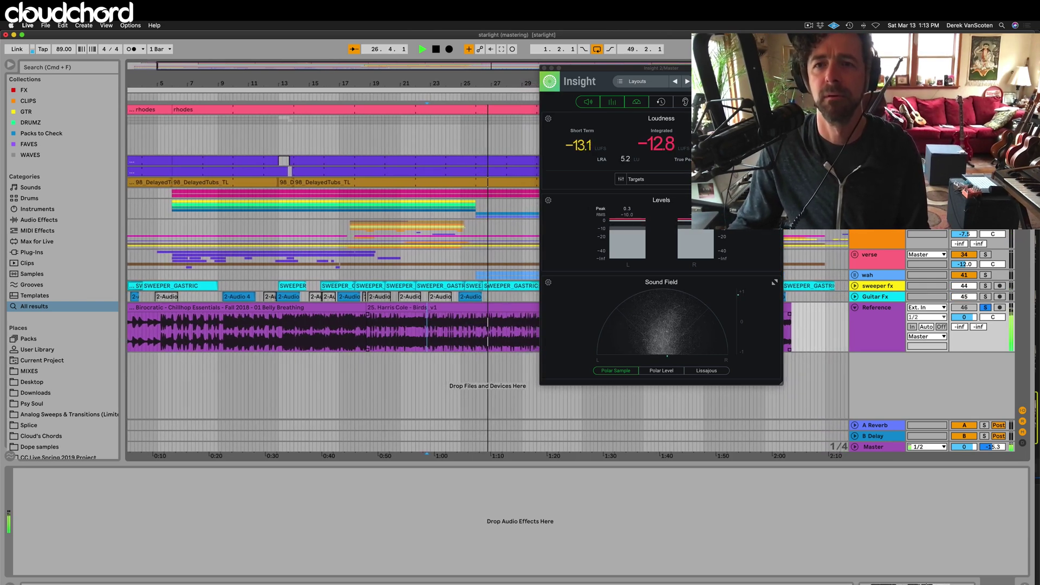
pyautogui.press('s')
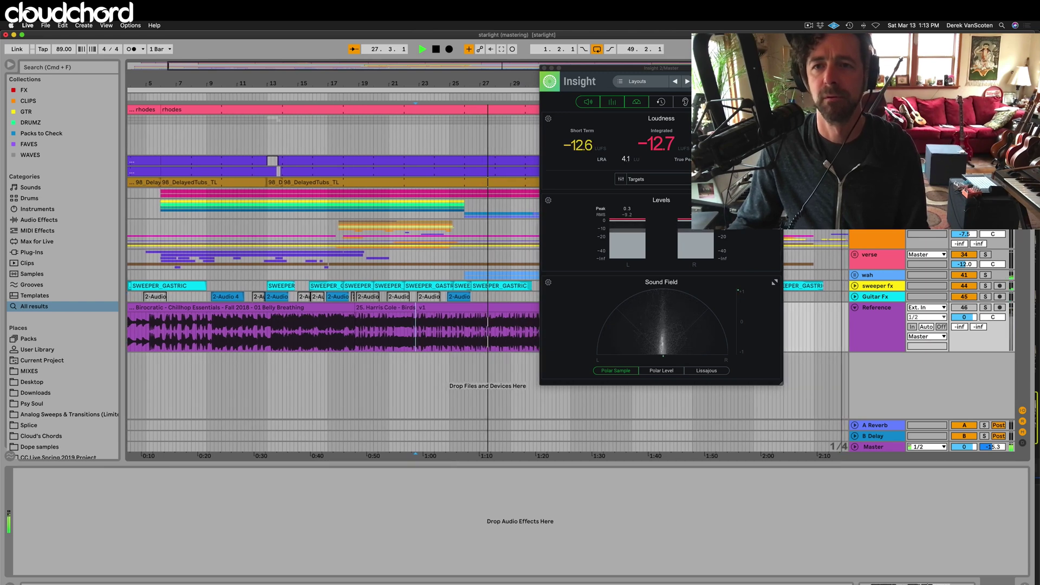
pyautogui.click(705, 178)
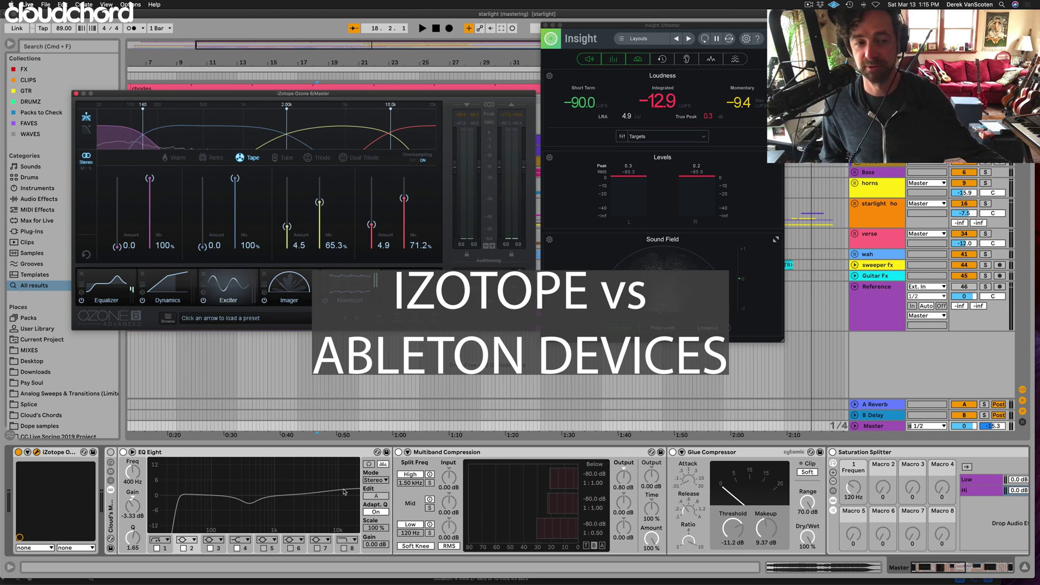
# - Play the song through iZotope Ozone 6, switch to the Ableton mastering rack to compare sound and loudness, and stop playback
pyautogui.press('space')
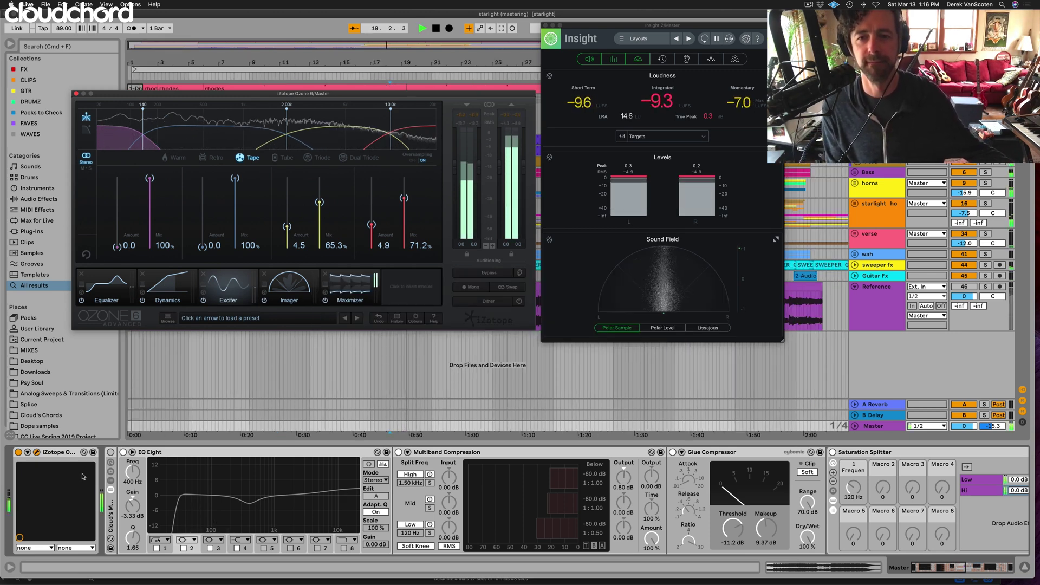
pyautogui.press('a')
pyautogui.press('space')
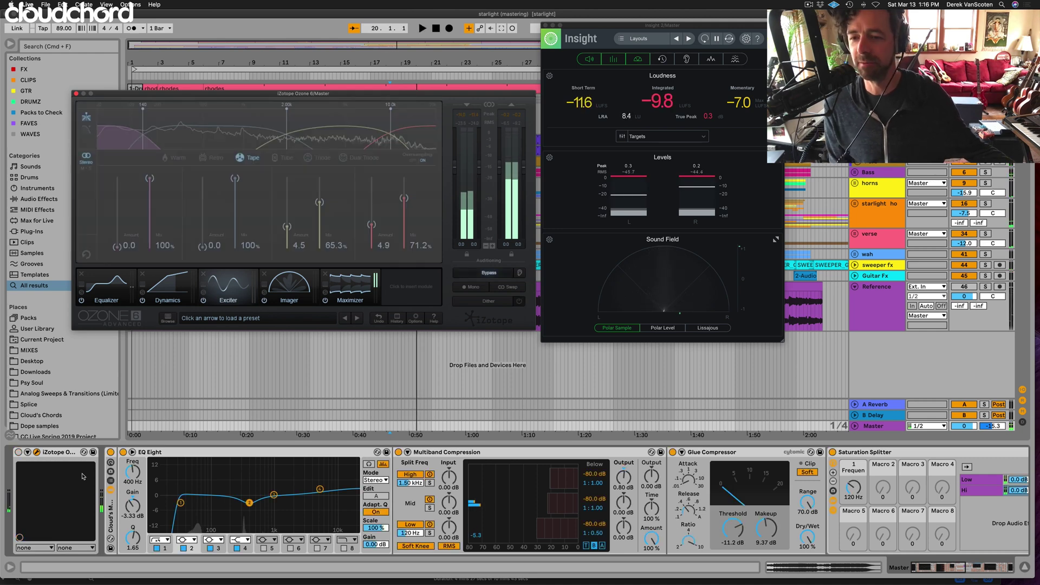
pyautogui.press('space')
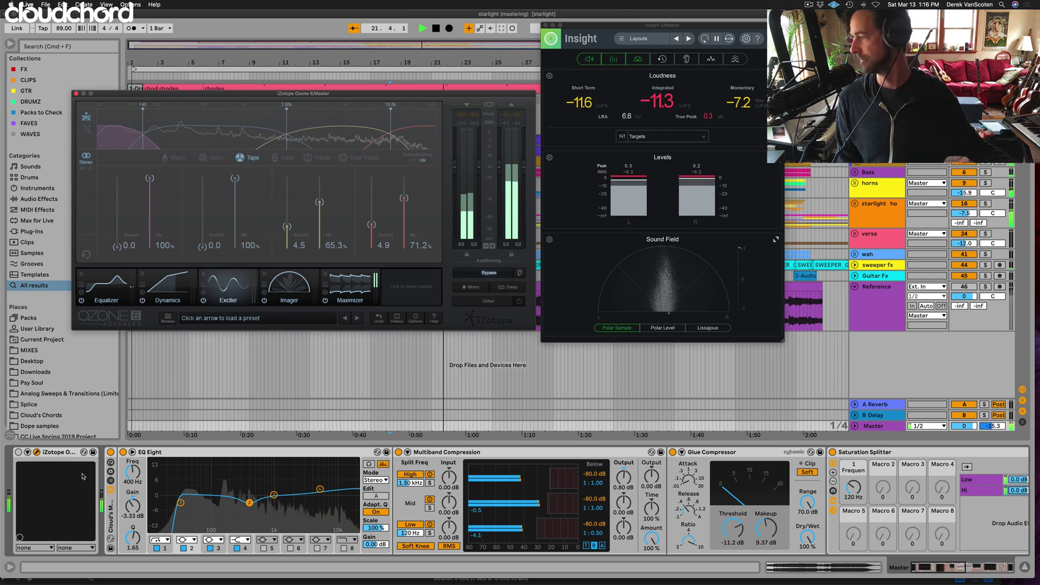
pyautogui.press('space')
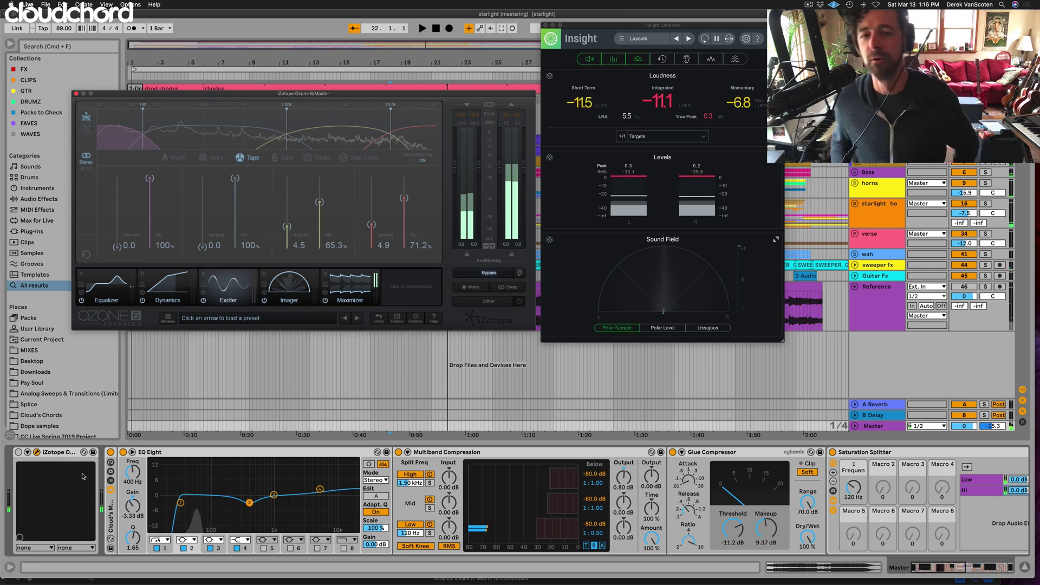